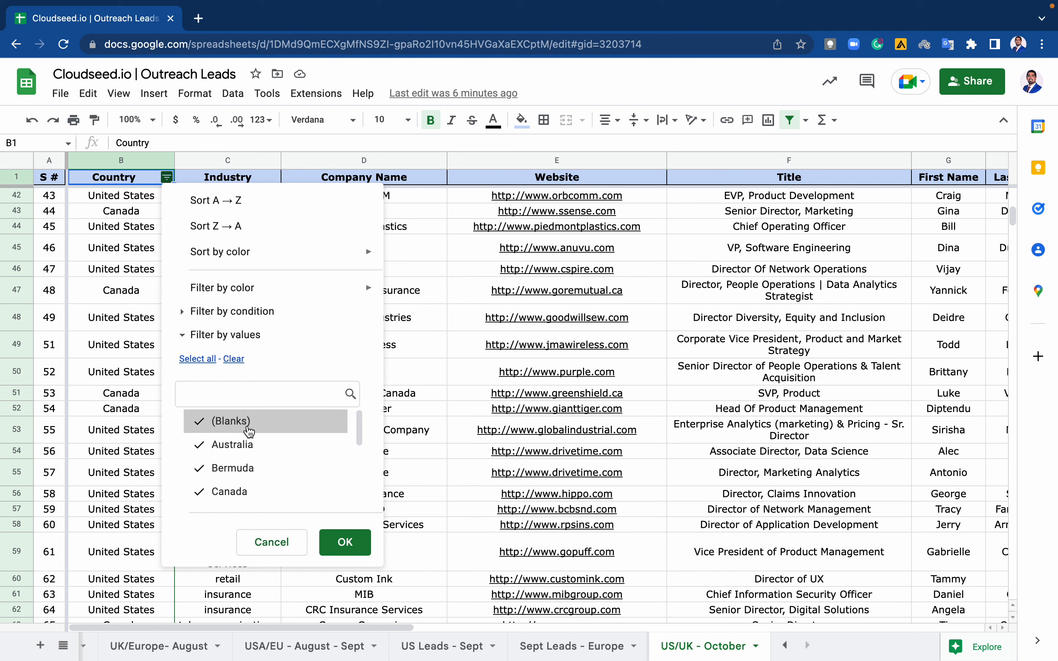
Review the leads and their countries in the Sept Leads - Europe sheet, and look at the spreadsheet's download formats, including CSV
mouse_move(612, 653)
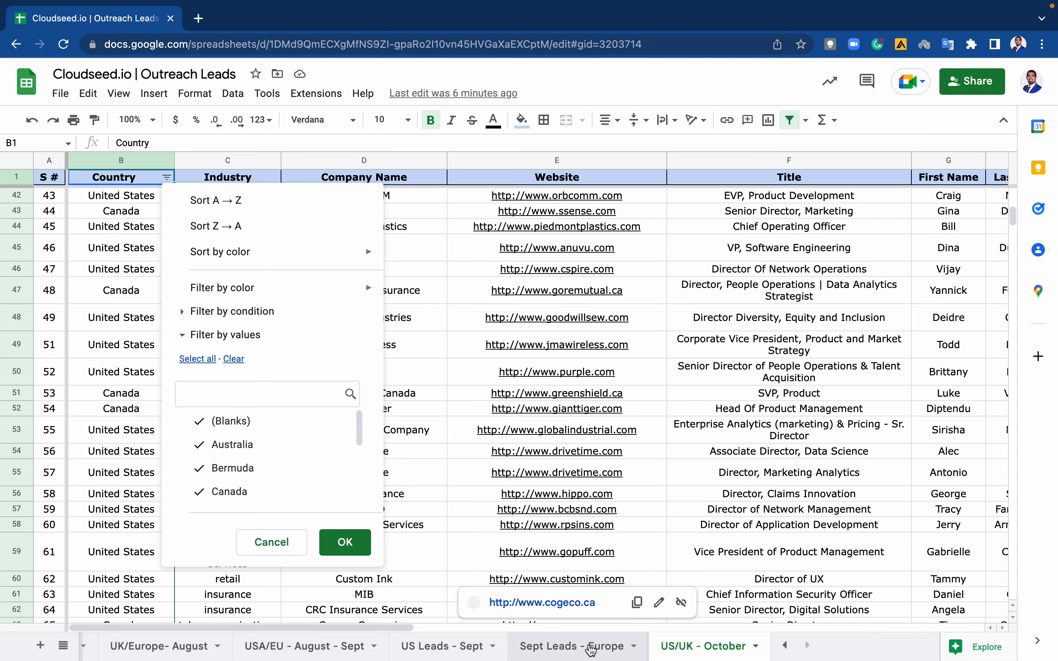
left_click(591, 647)
scroll(698, 433, "down", 20)
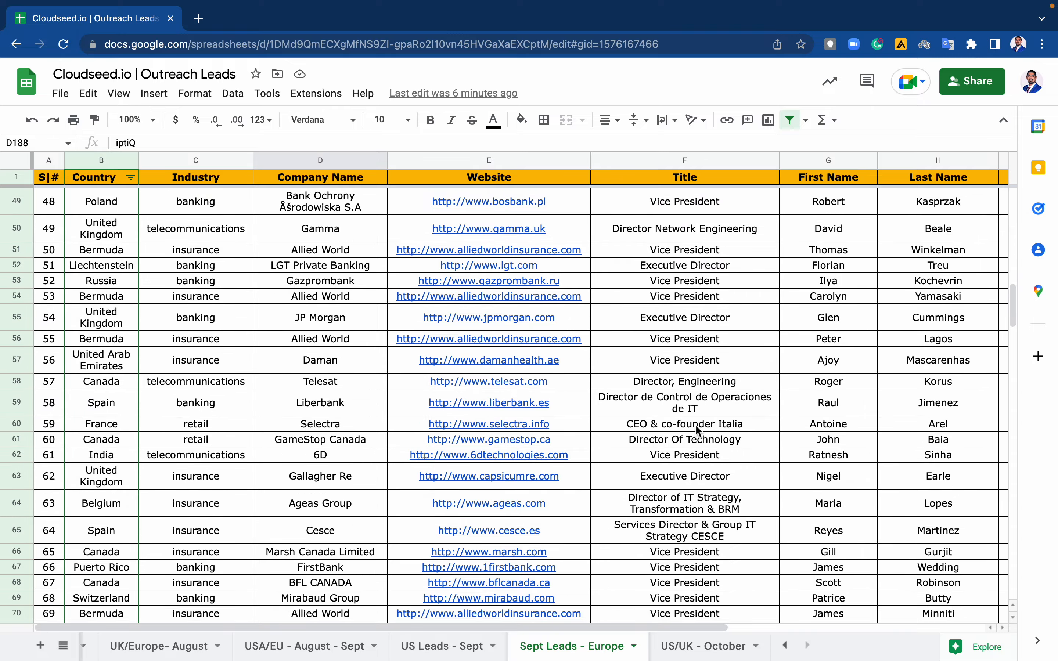
scroll(698, 433, "up", 20)
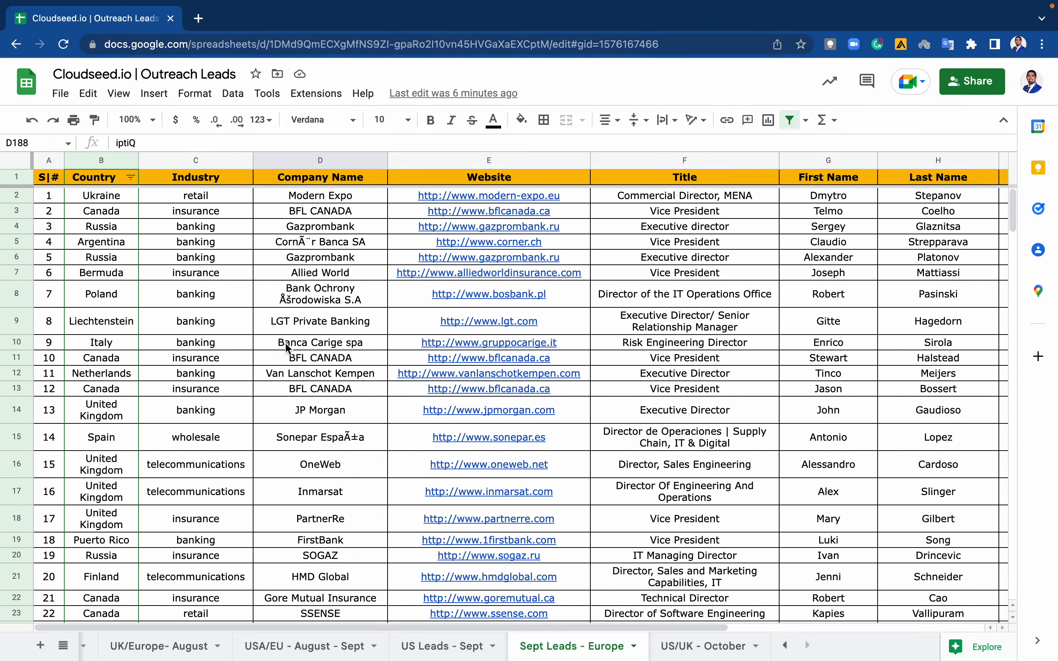
scroll(133, 427, "down", 7)
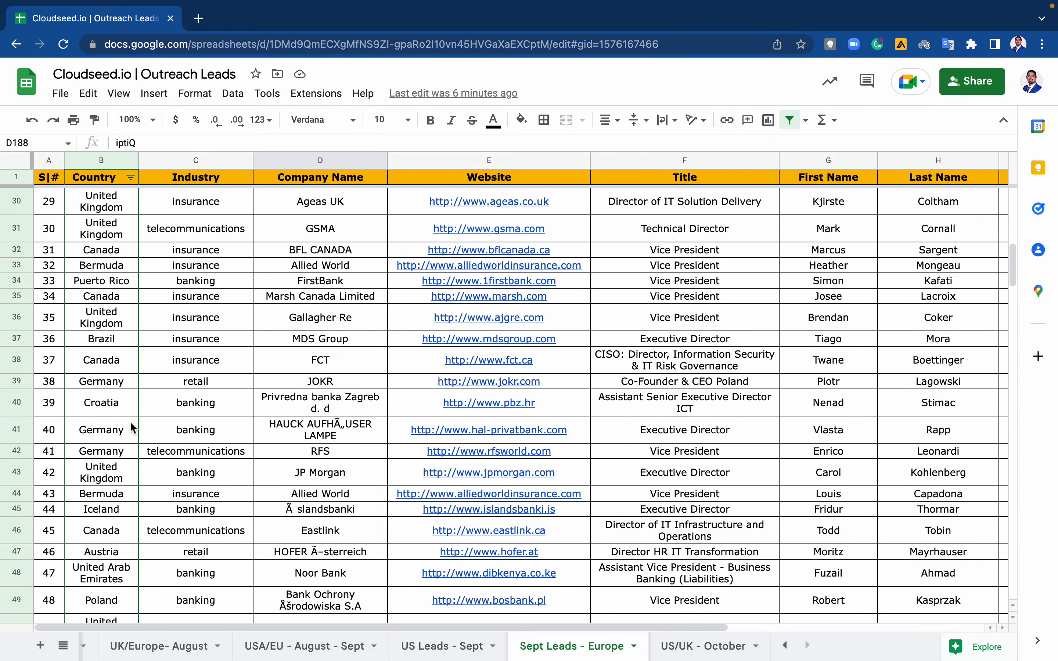
scroll(132, 428, "down", 7)
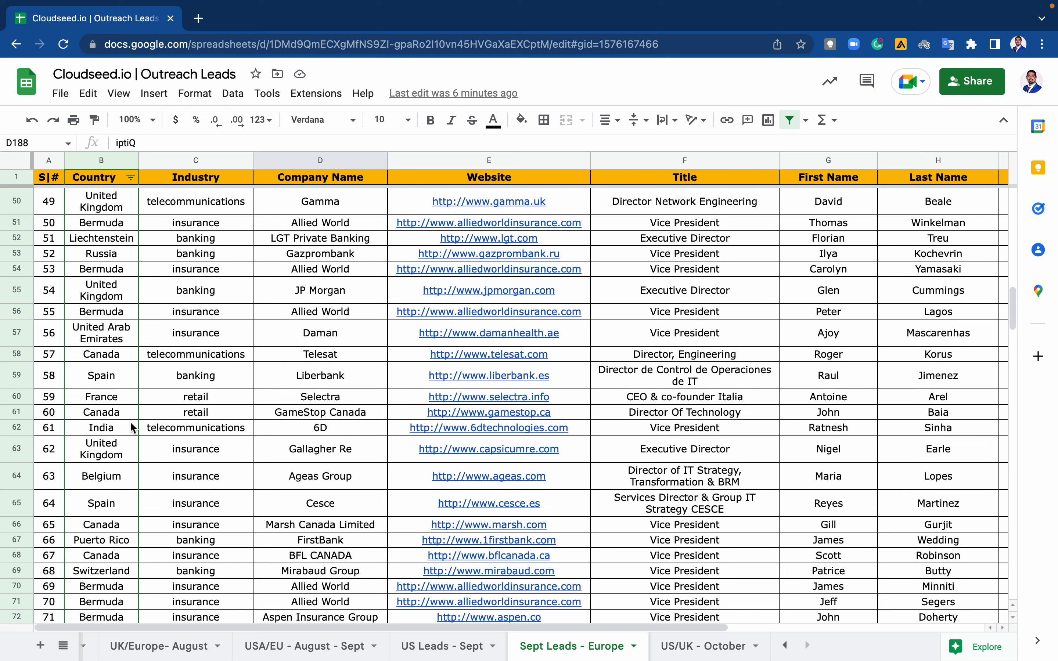
scroll(110, 459, "down", 1)
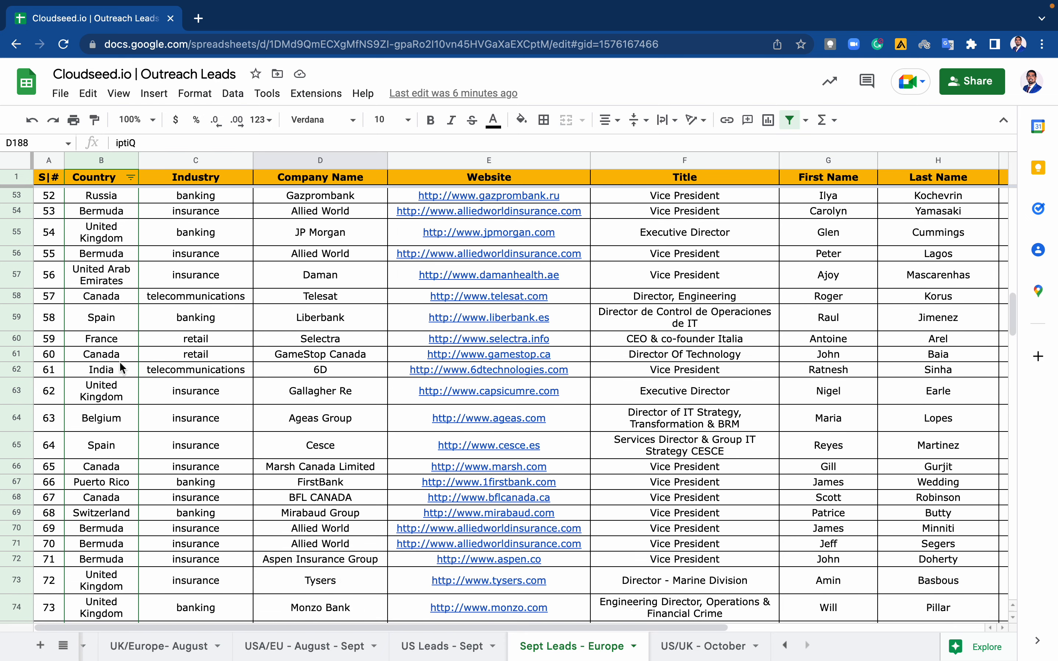
scroll(122, 487, "down", 4)
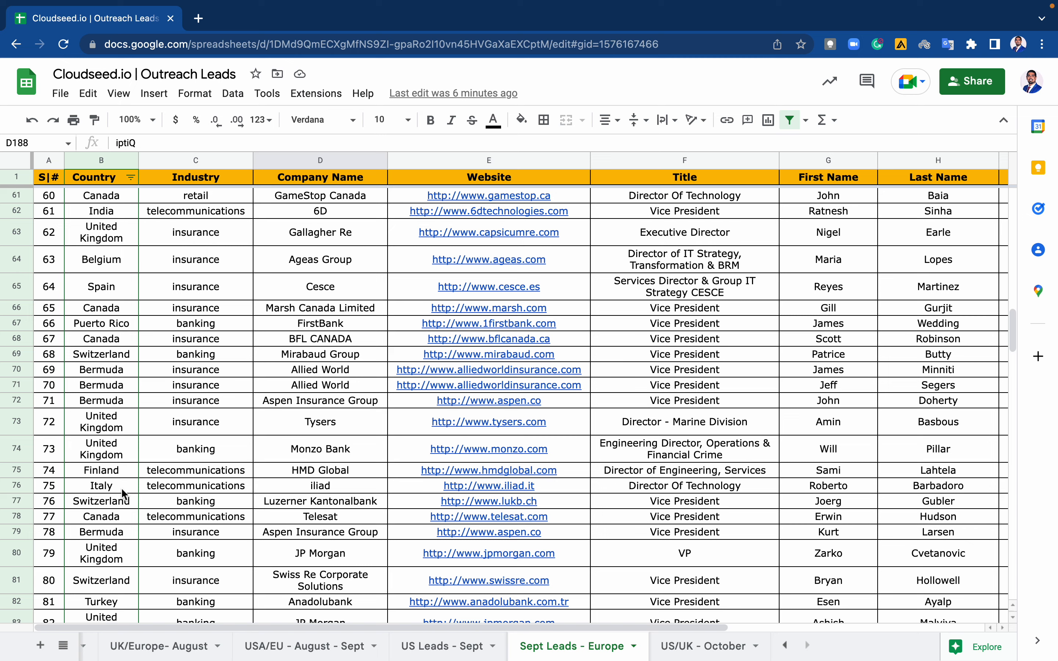
scroll(166, 433, "up", 15)
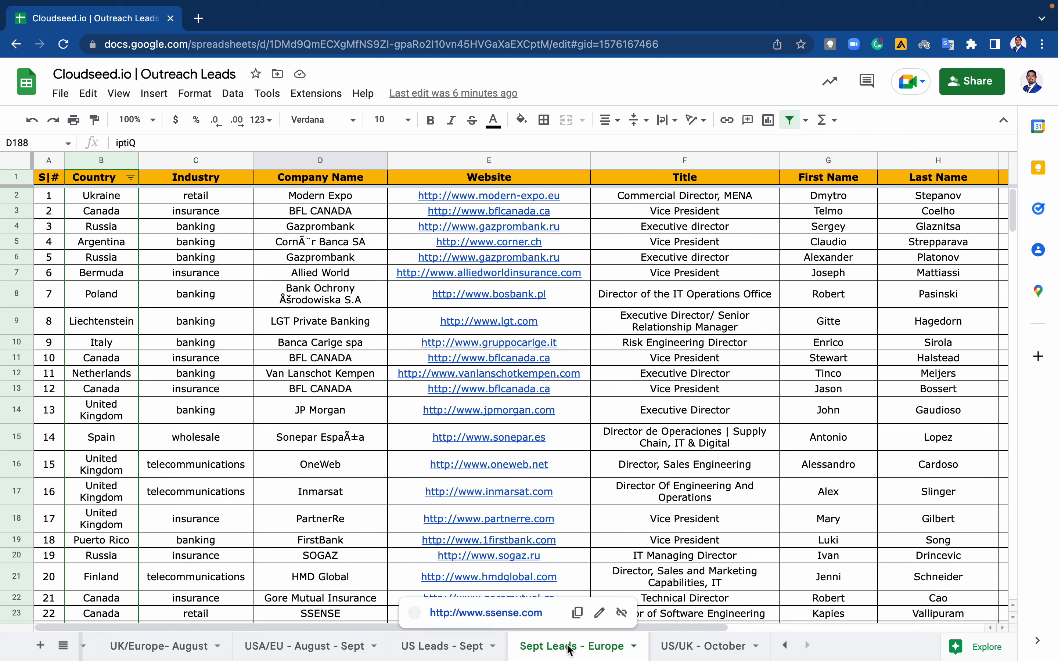
left_click(60, 93)
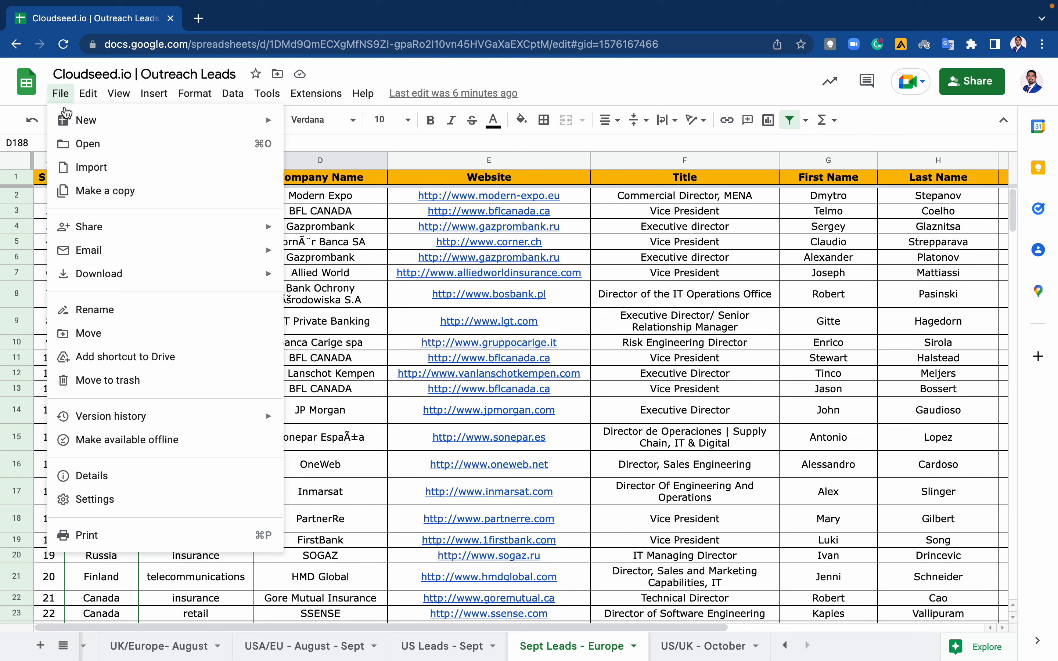
mouse_move(160, 273)
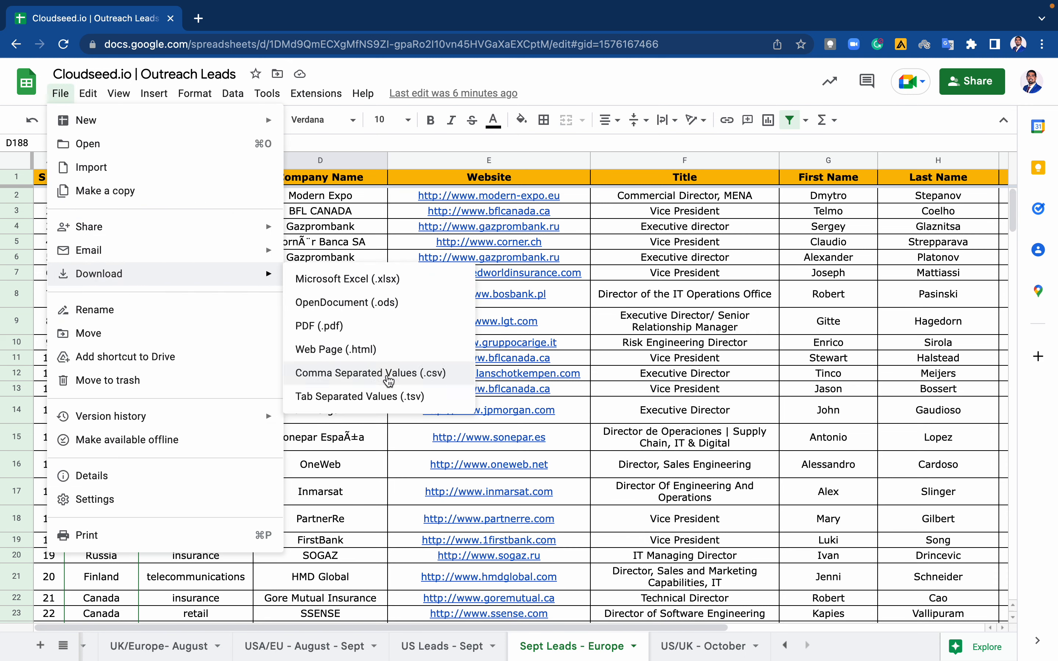
Rename the US/UK - October sheet as "US- October"
left_click(699, 646)
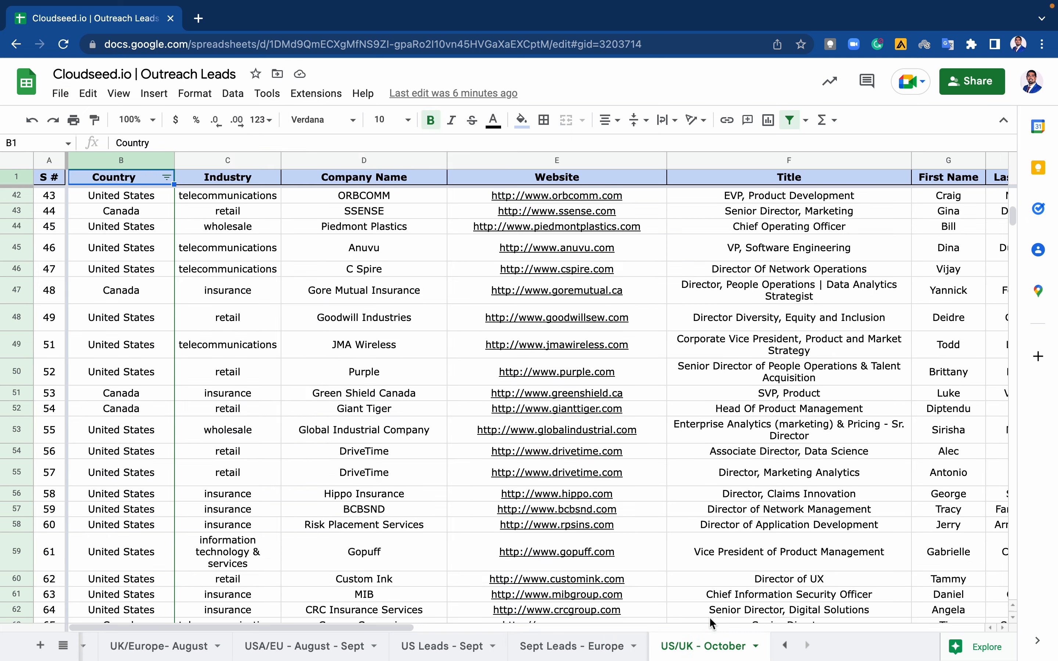
right_click(709, 652)
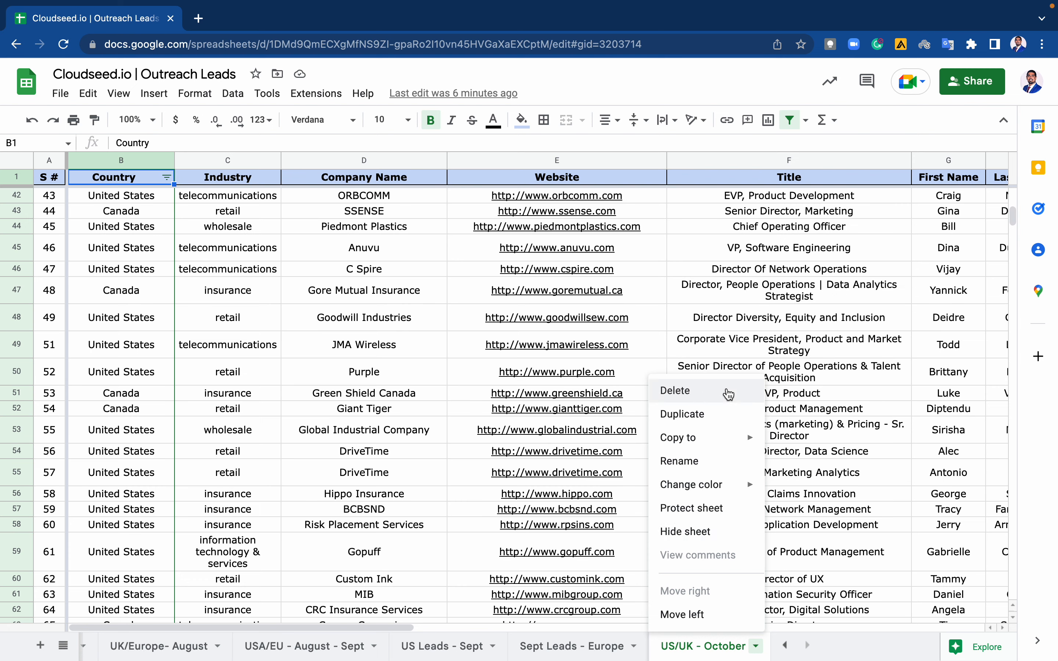
left_click(705, 459)
key("Right")
key("Left")
key("Left")
key("Left")
key("Left")
key("Left")
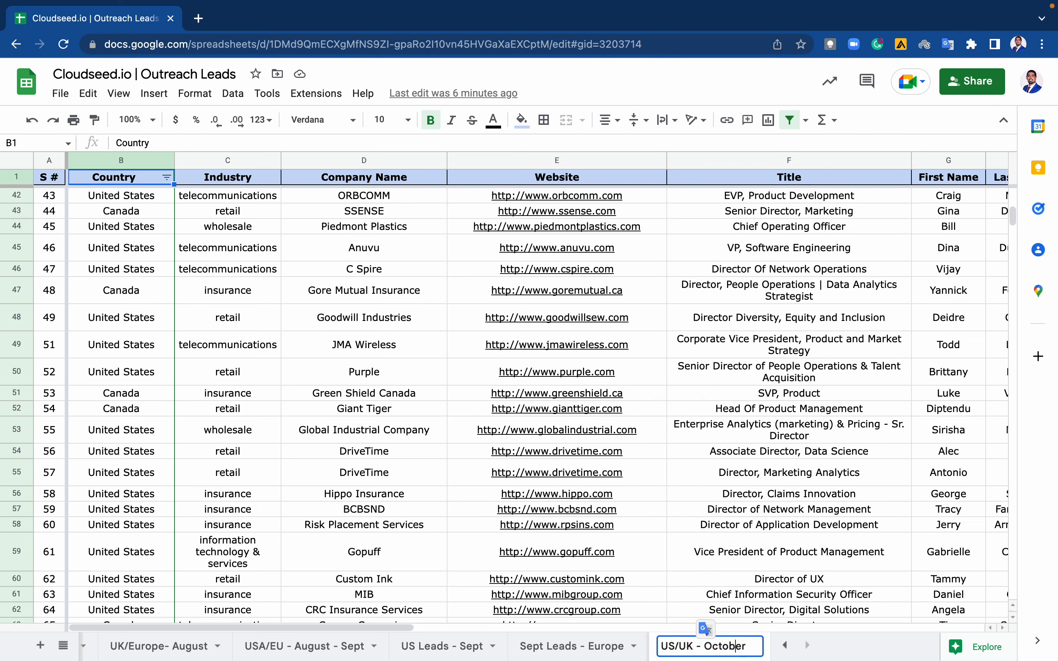
key("Left")
key("Left")
key("Left")
key("Left")
key("BackSpace")
key("BackSpace")
key("BackSpace")
key("BackSpace")
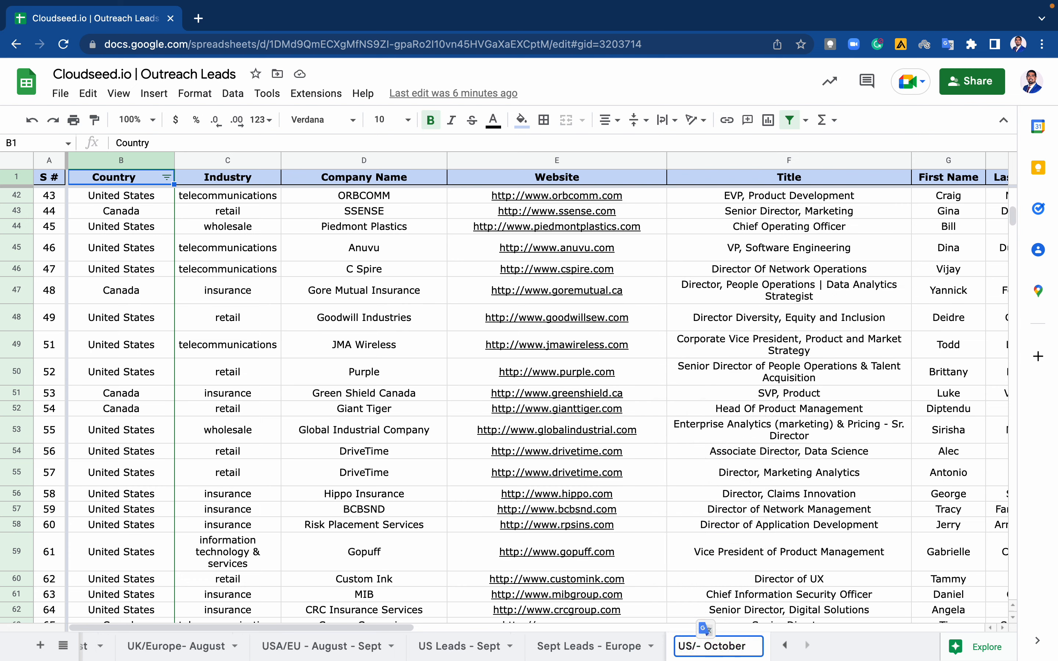
key("Return")
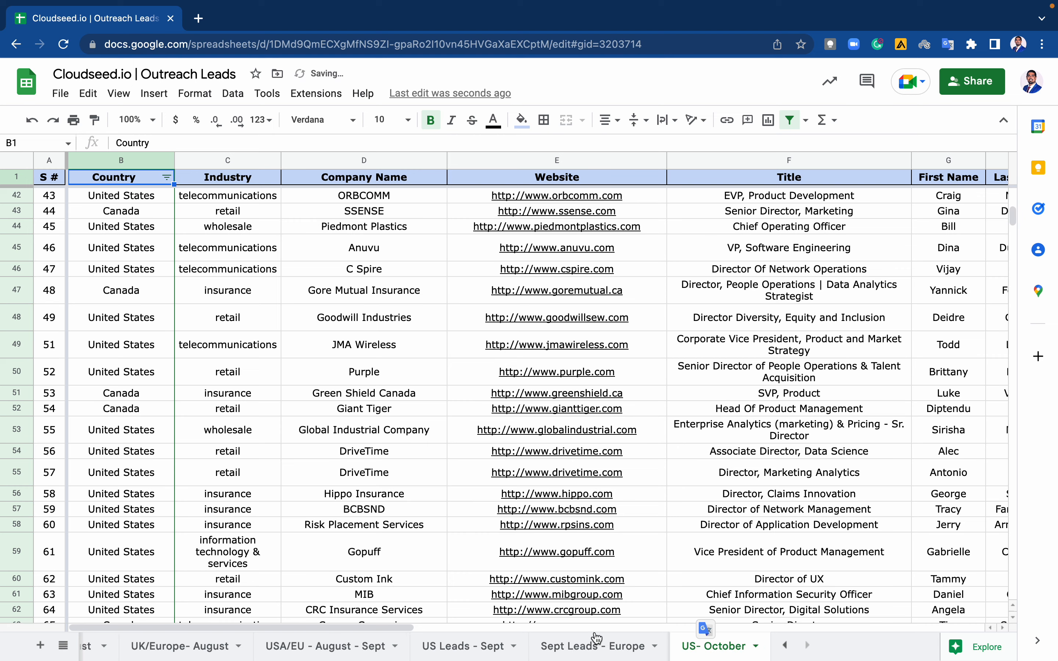
Rename the Sept Leads - Europe sheet as "OCT - Europe"
left_click(598, 652)
right_click(598, 651)
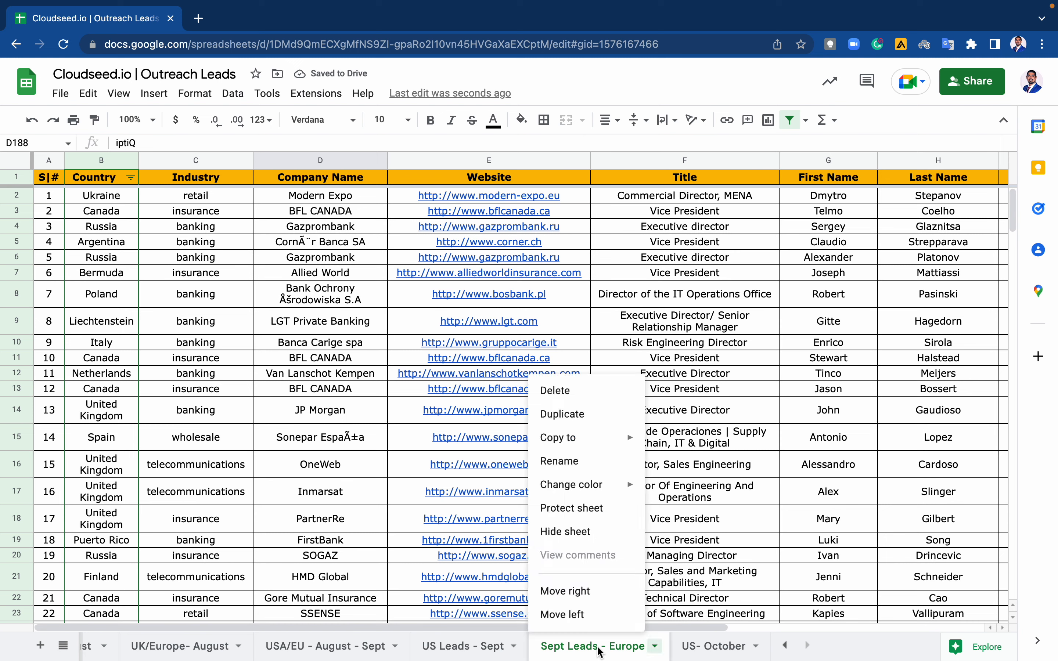
left_click(611, 466)
left_click(609, 647)
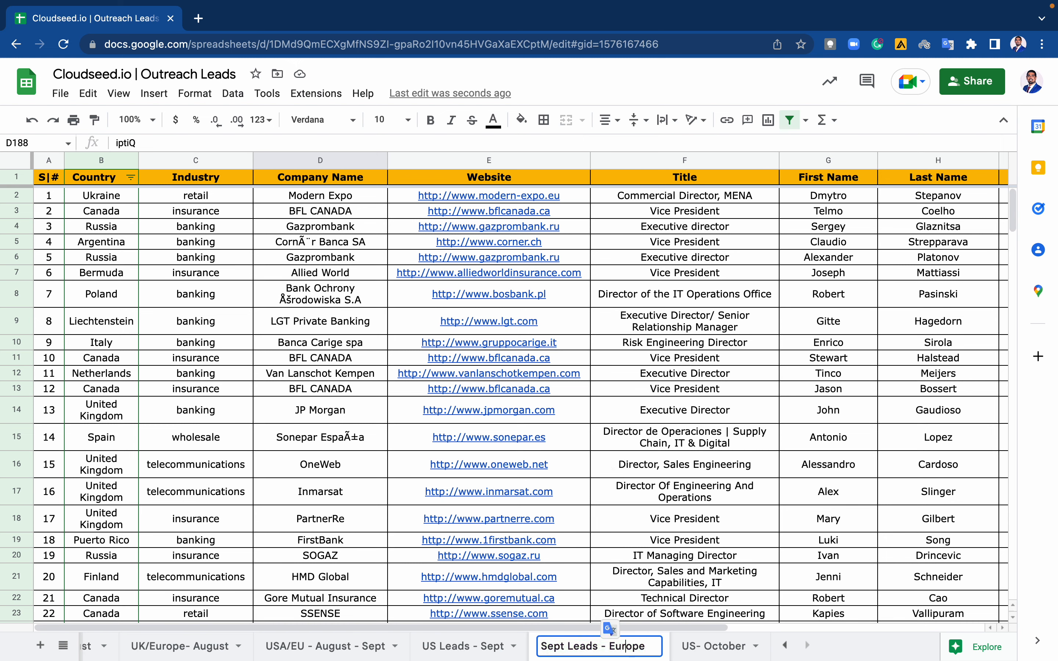
key("BackSpace")
key("BackSpace")
key("BackSpace")
key("BackSpace")
key("BackSpace")
key("BackSpace")
key("BackSpace")
key("BackSpace")
key("BackSpace")
key("BackSpace")
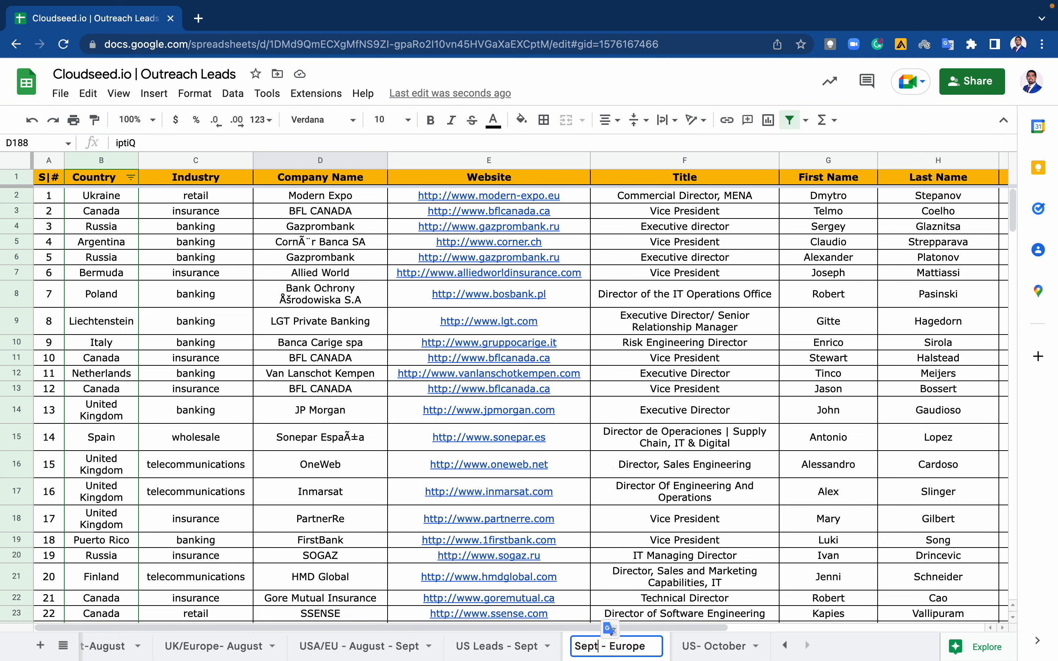
type("OCT")
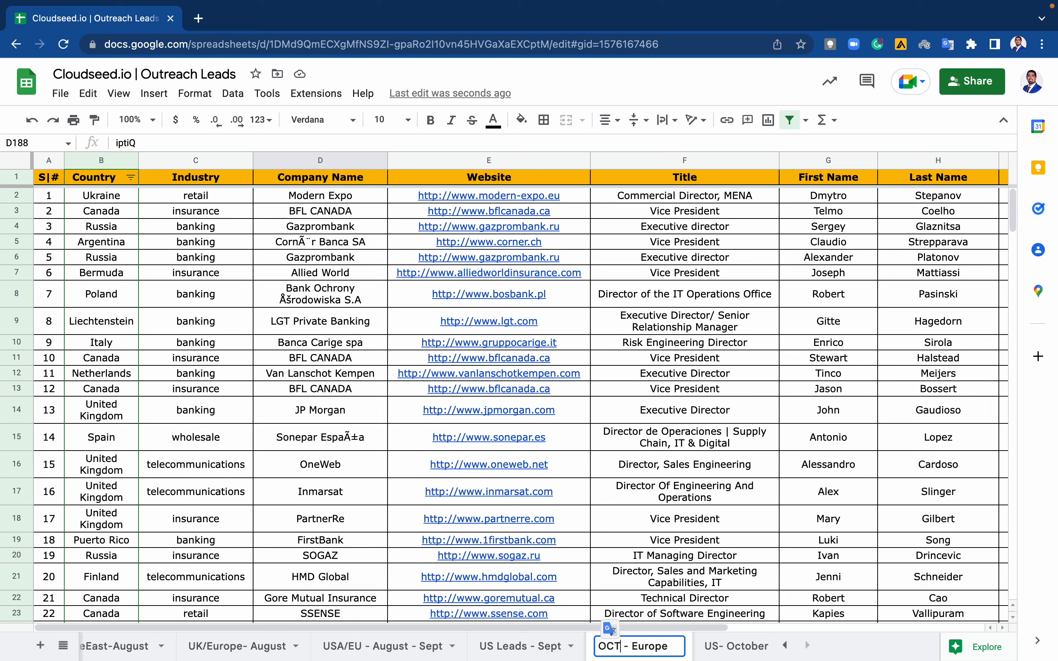
key("Return")
left_click(661, 518)
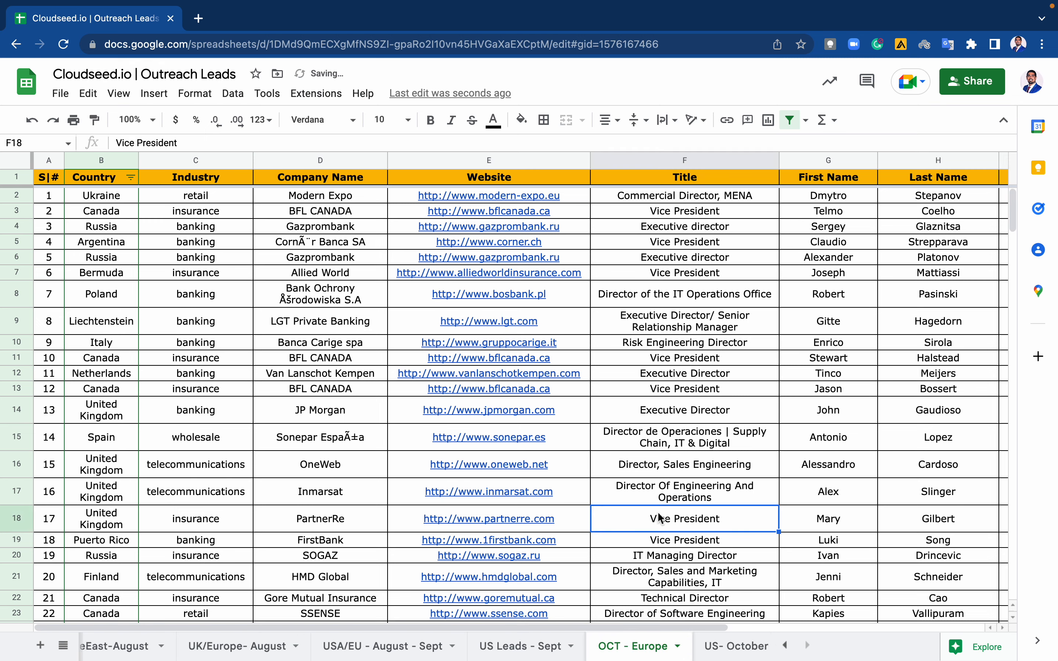
Switch to SmartReach and create a new campaign named "Cloudseed | OCT - EU Campaign"
key("ctrl+Left")
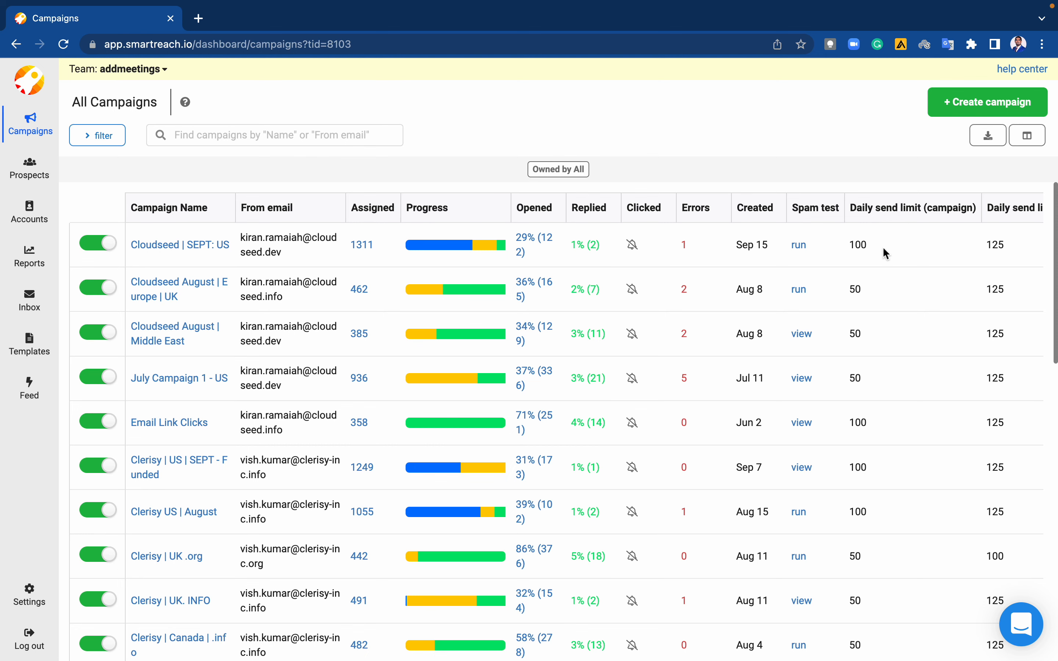
left_click(995, 106)
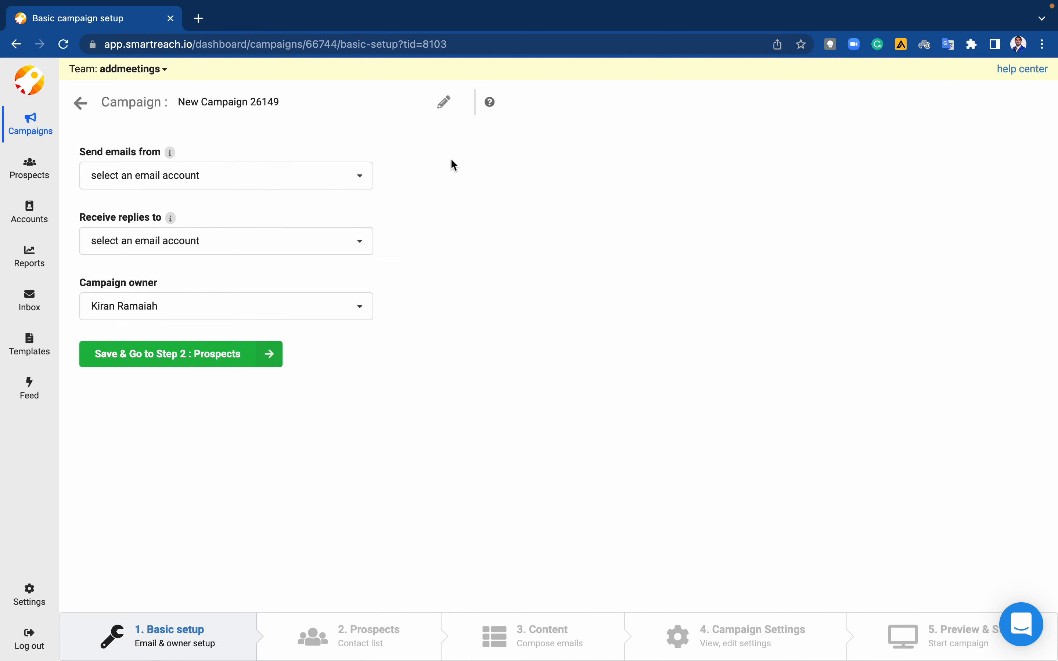
left_click(387, 108)
key("super+a")
key("BackSpace")
type("OCOT")
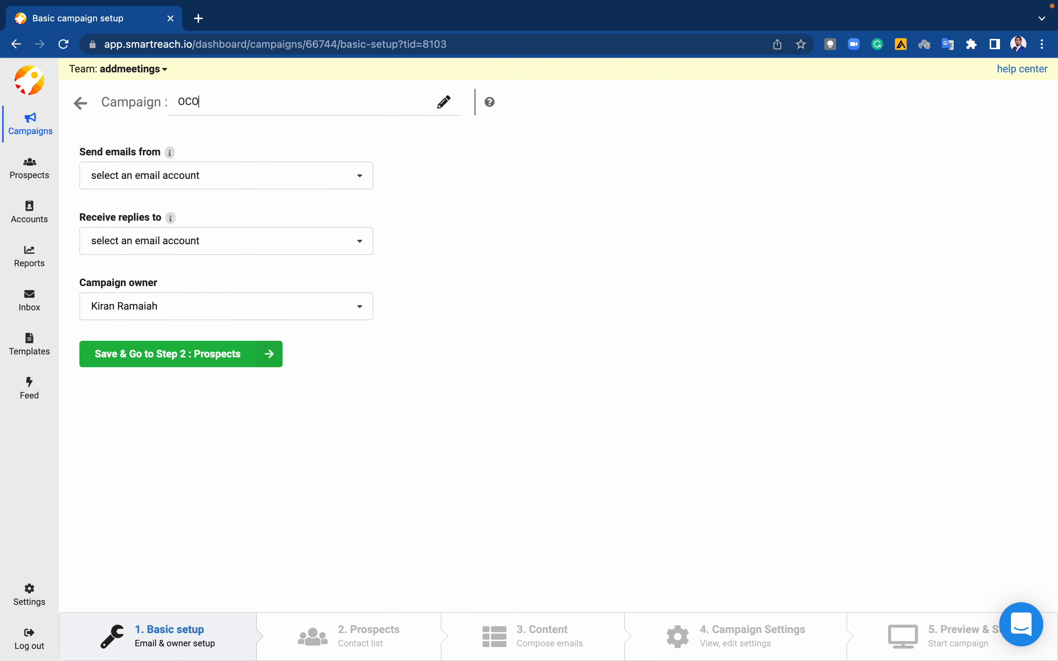
key("BackSpace")
key("BackSpace")
type("TOBRER")
key("super+a")
key("BackSpace")
type("CL")
key("BackSpace")
type("loudseed | oc")
key("BackSpace")
key("BackSpace")
type("OCT - EU Campaign")
left_click(561, 220)
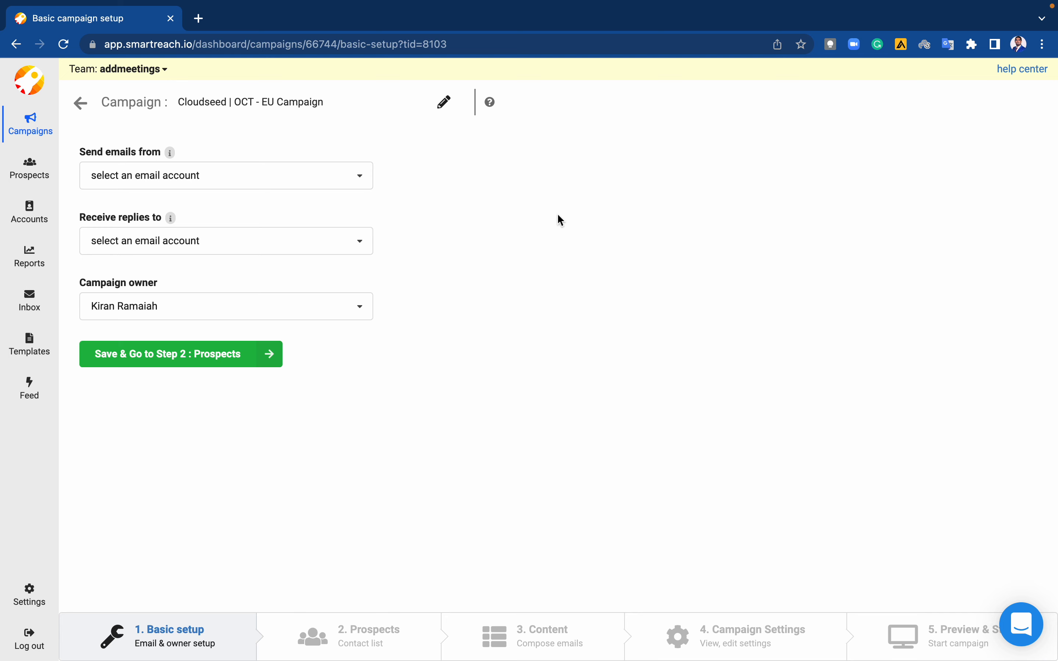
Set the cloudseed.info email account for both sending emails and receiving replies, and save the basic setup to continue to Prospects
left_click(348, 177)
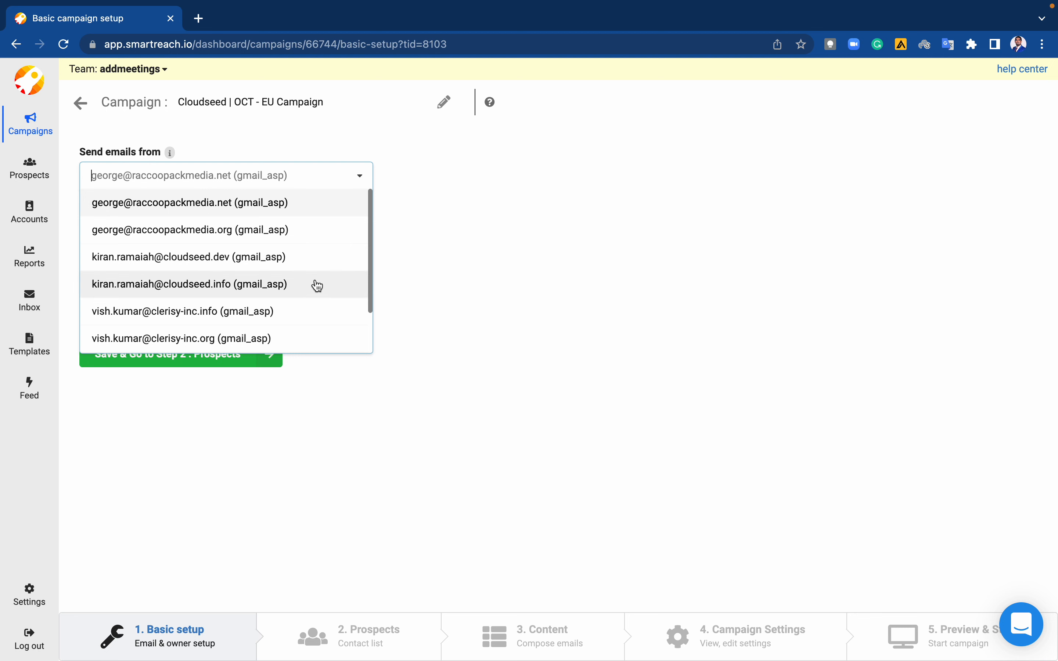
scroll(315, 271, "down", 2)
scroll(308, 266, "up", 2)
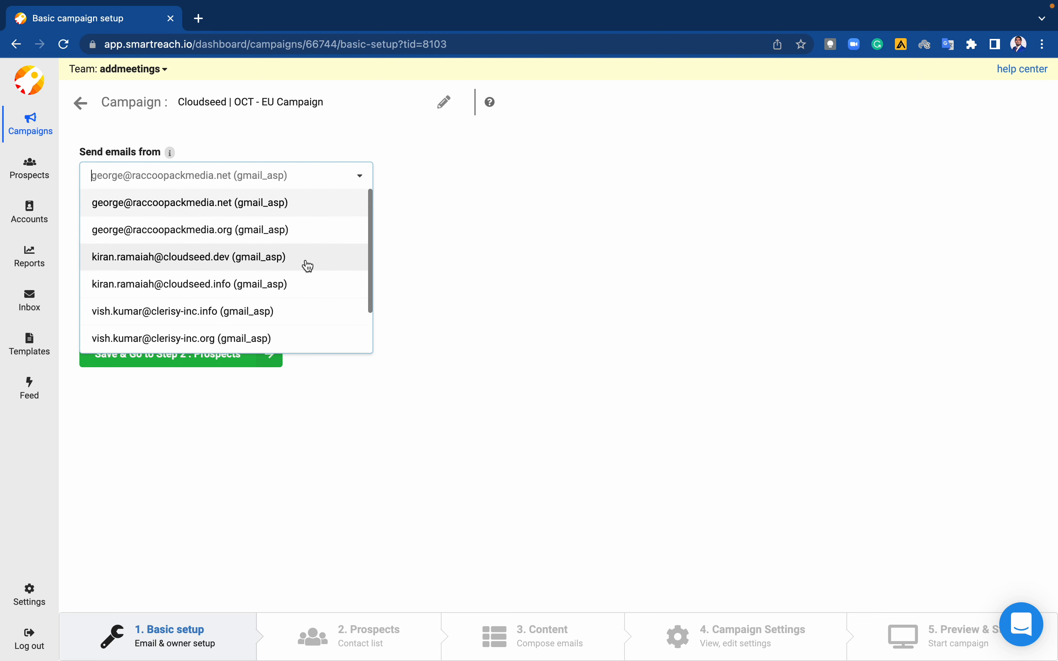
scroll(308, 266, "down", 2)
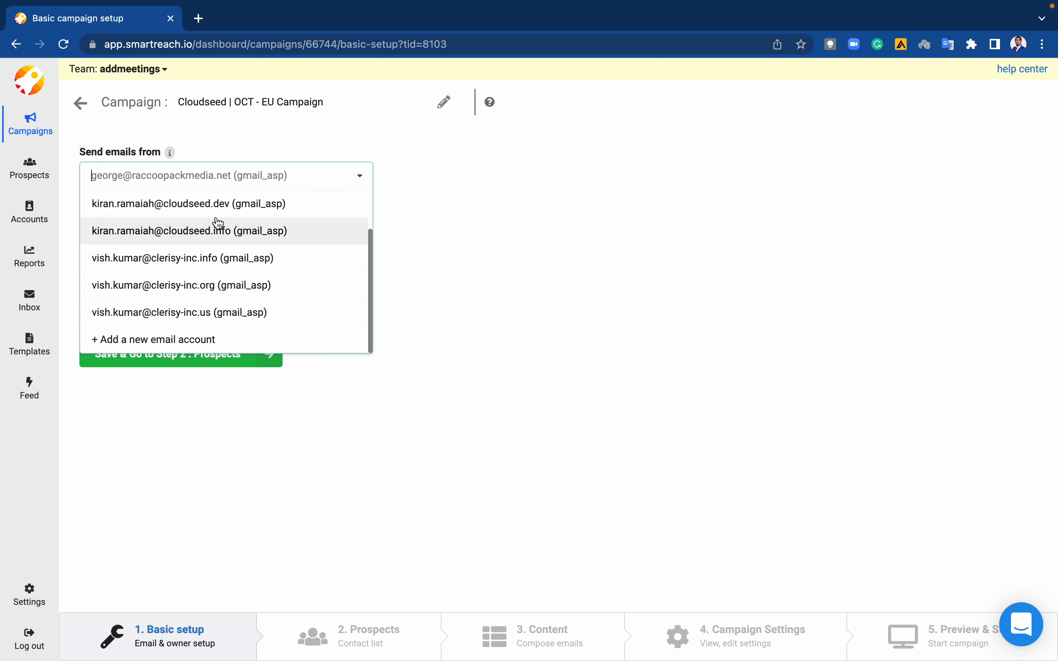
left_click(244, 238)
left_click(257, 241)
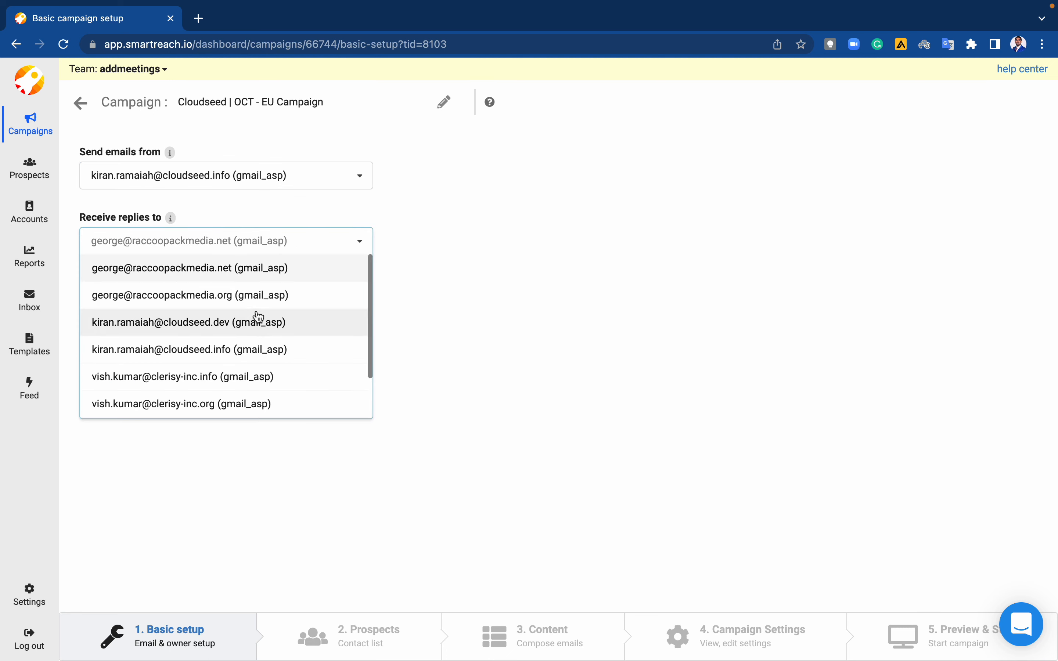
left_click(246, 349)
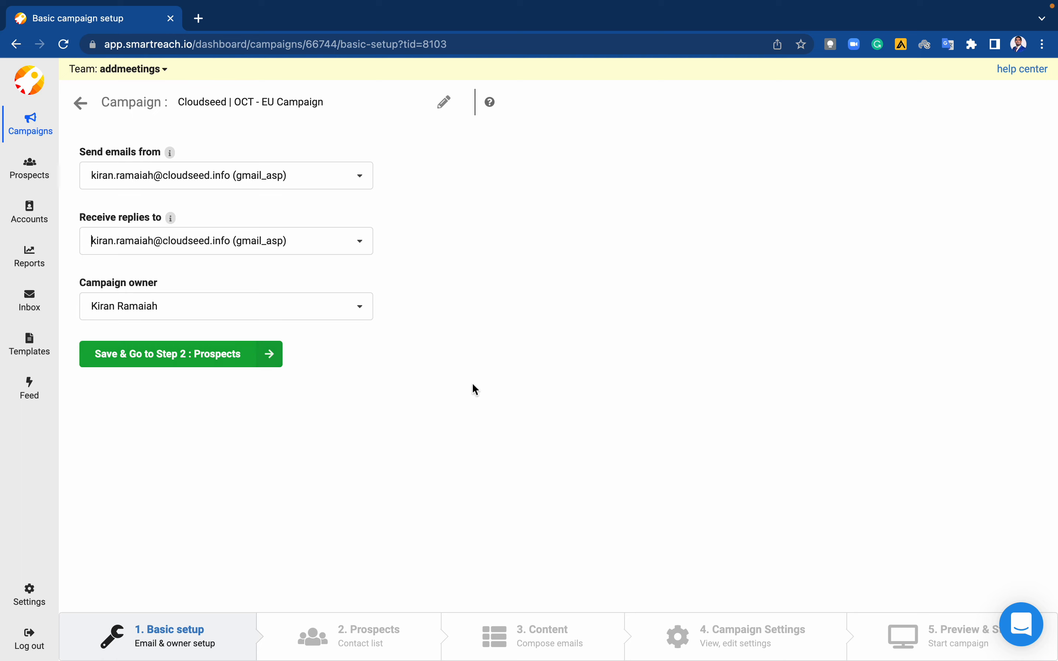
left_click(230, 367)
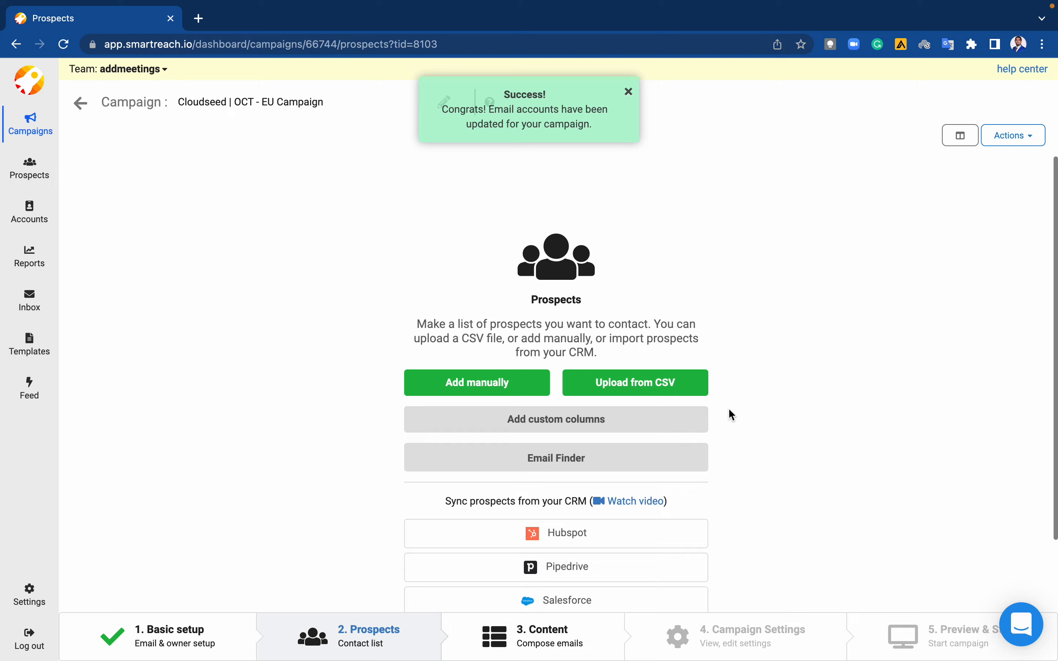
Select the CSV file "Cloudseed| EU Oct.csv" for the prospect upload and continue to field mapping
left_click(653, 385)
left_click(464, 402)
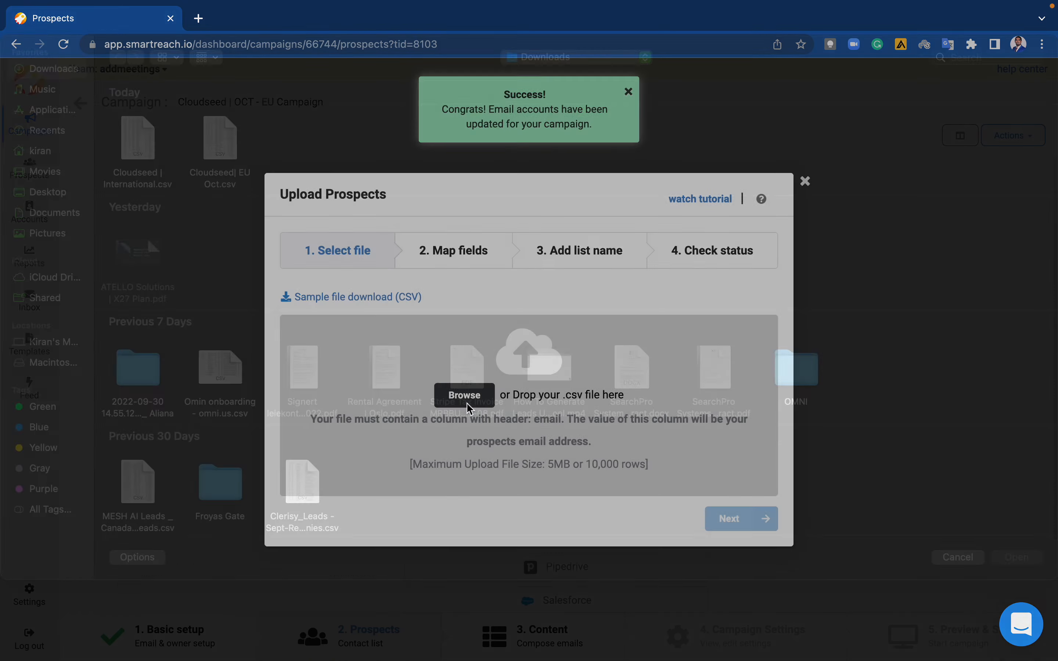
double_click(218, 161)
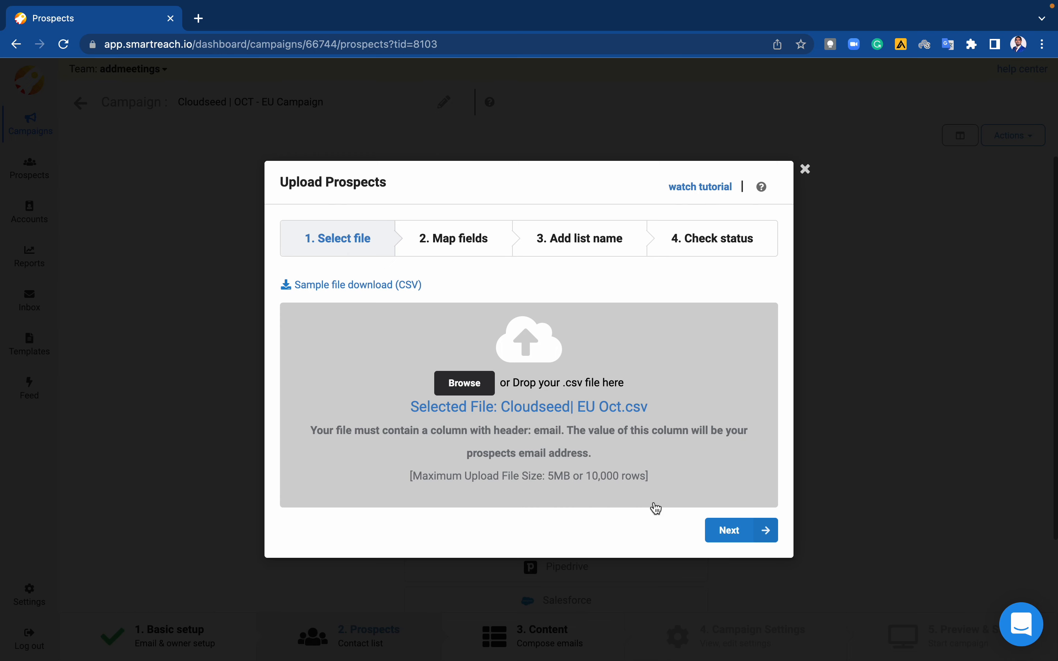
left_click(718, 536)
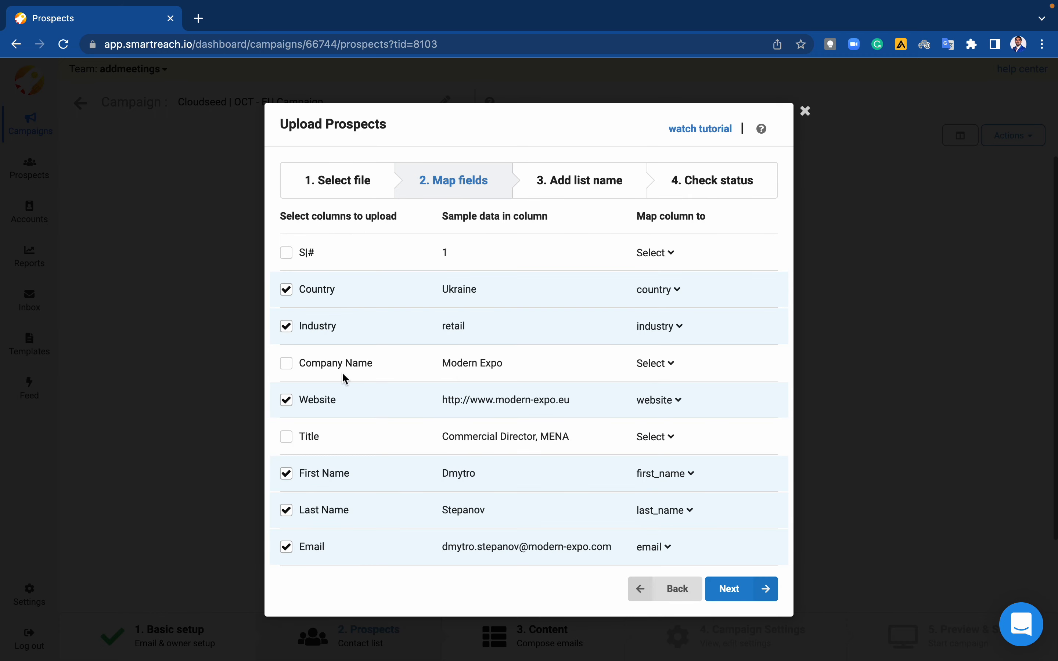
Include the Company Name and Title columns, map them to company and job_title, and continue to the list name stage
left_click(288, 365)
left_click(287, 437)
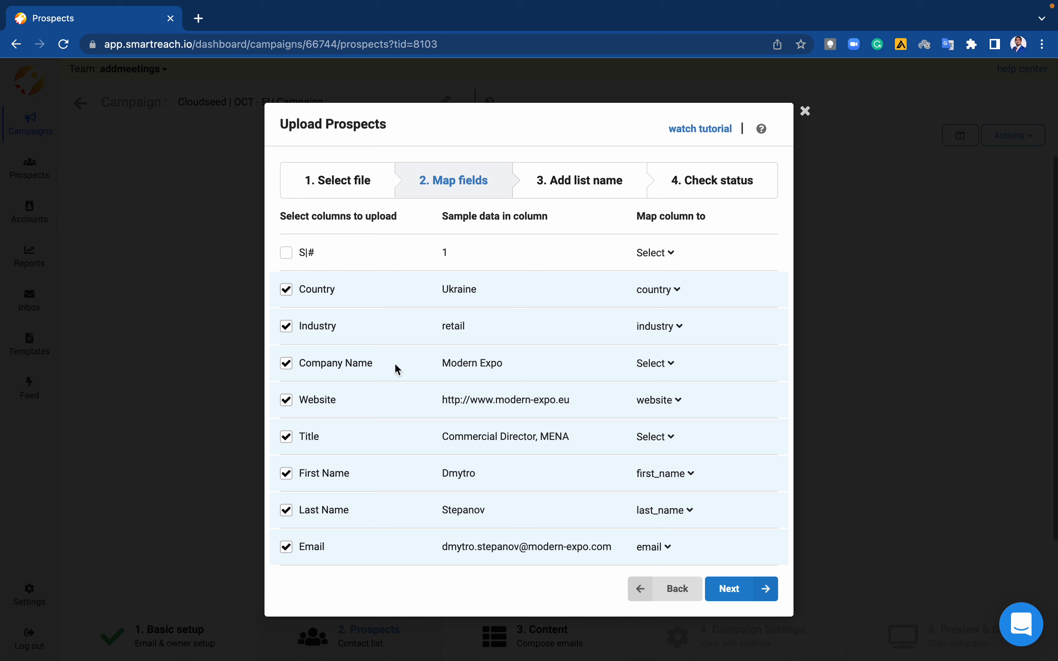
left_click(664, 370)
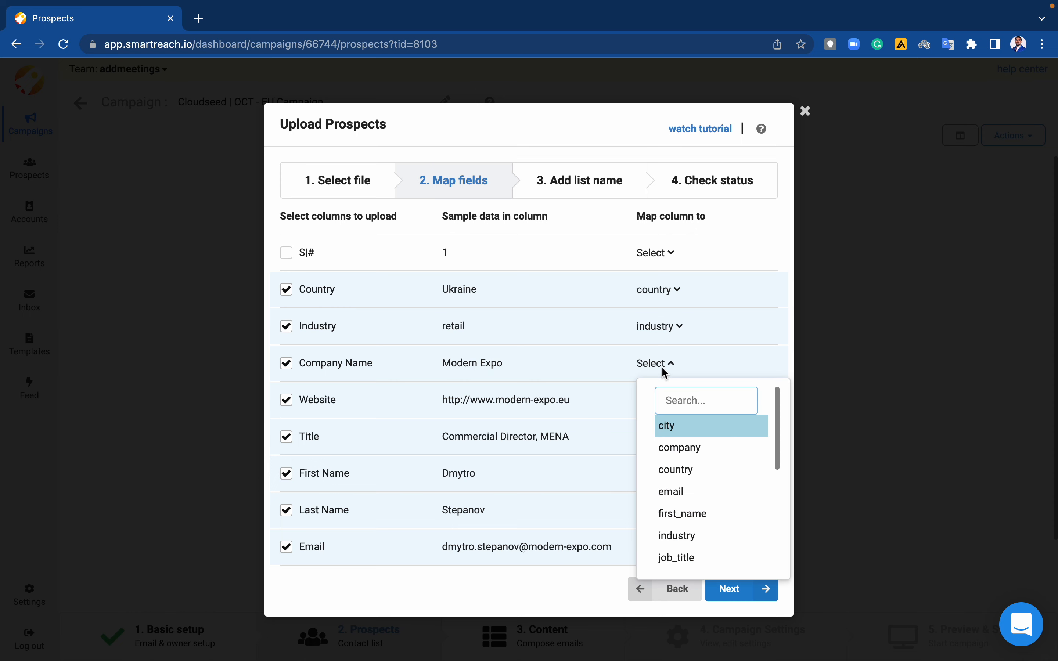
left_click(680, 448)
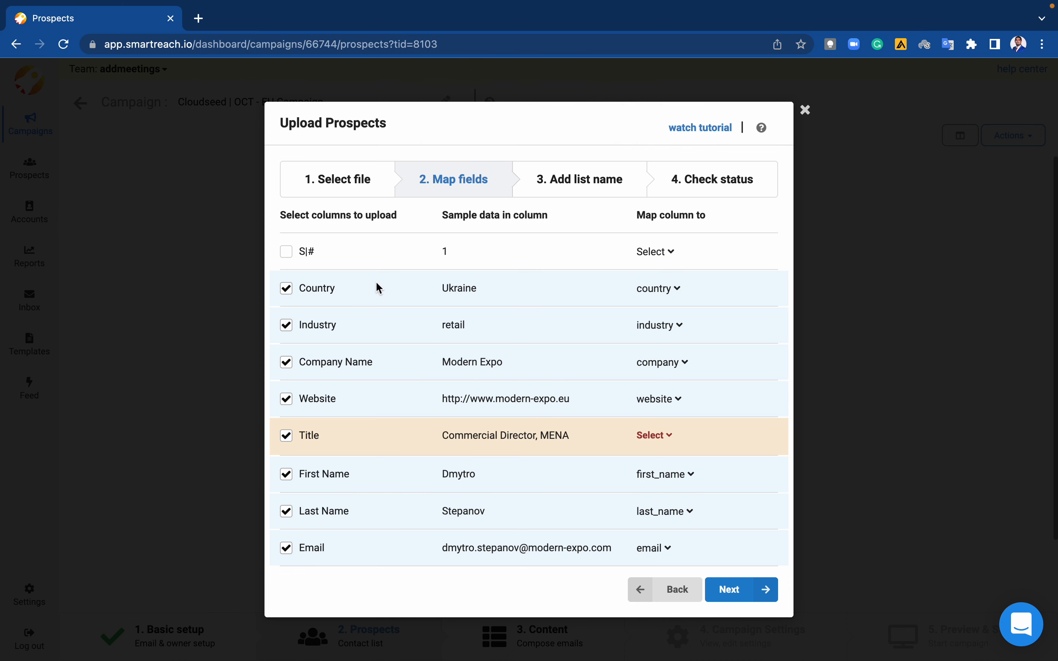
left_click(666, 436)
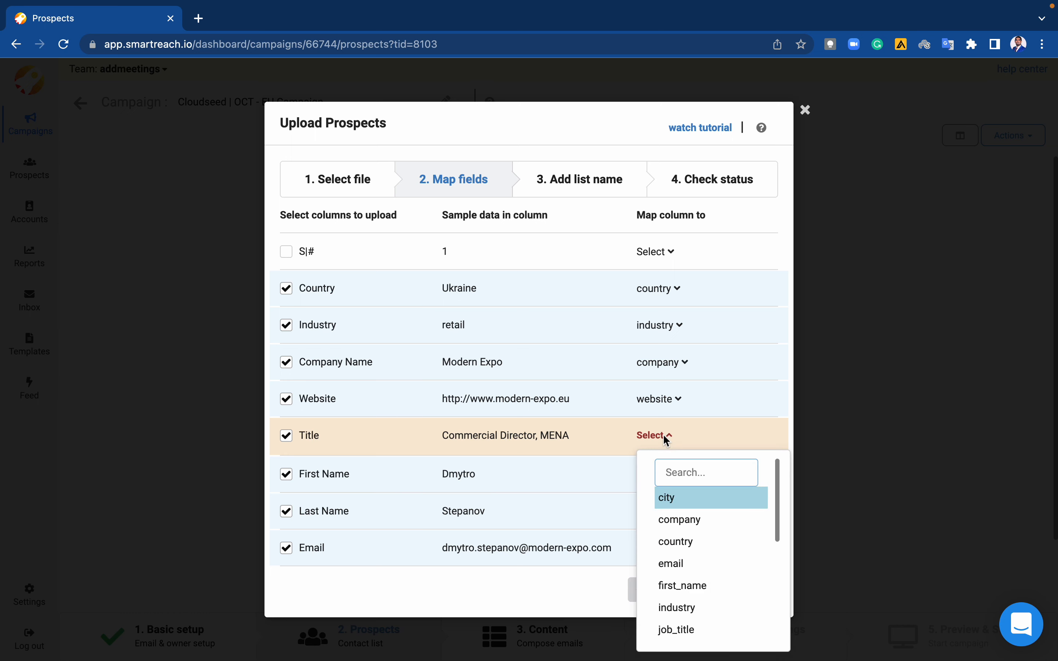
left_click(682, 634)
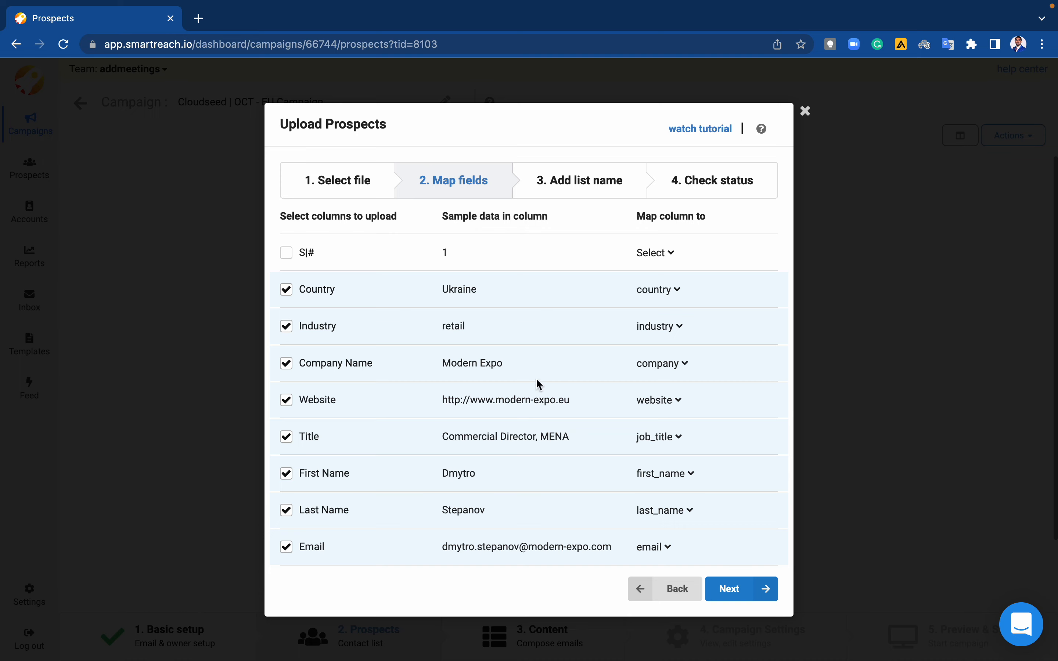
left_click(728, 588)
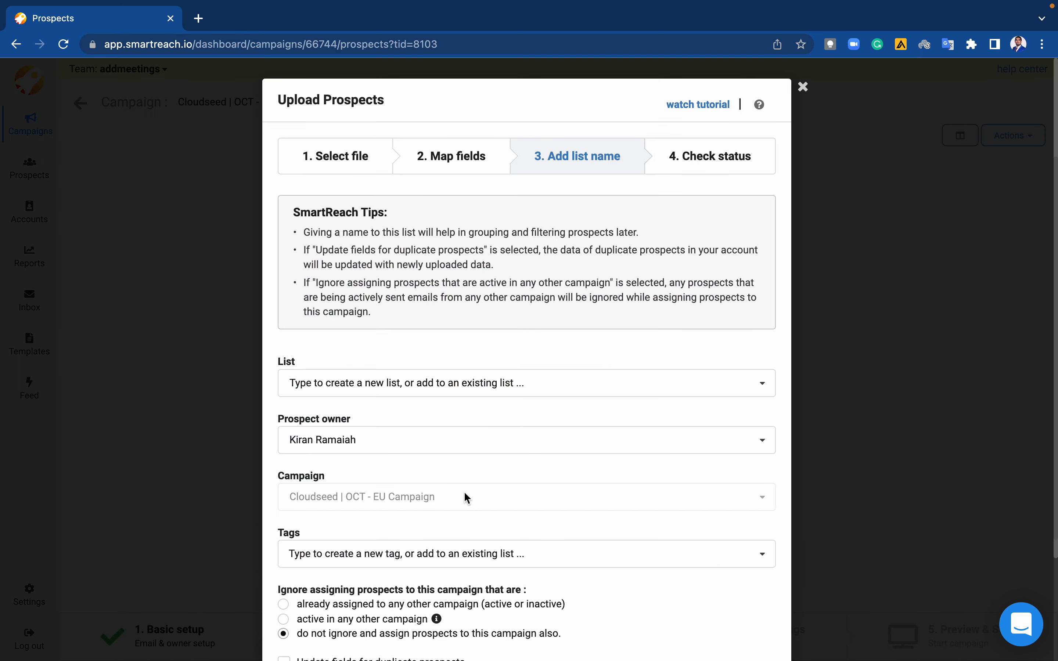
Update fields for duplicate prospects, ignore prospects already assigned to any other campaign, and upload the prospects
scroll(464, 493, "down", 3)
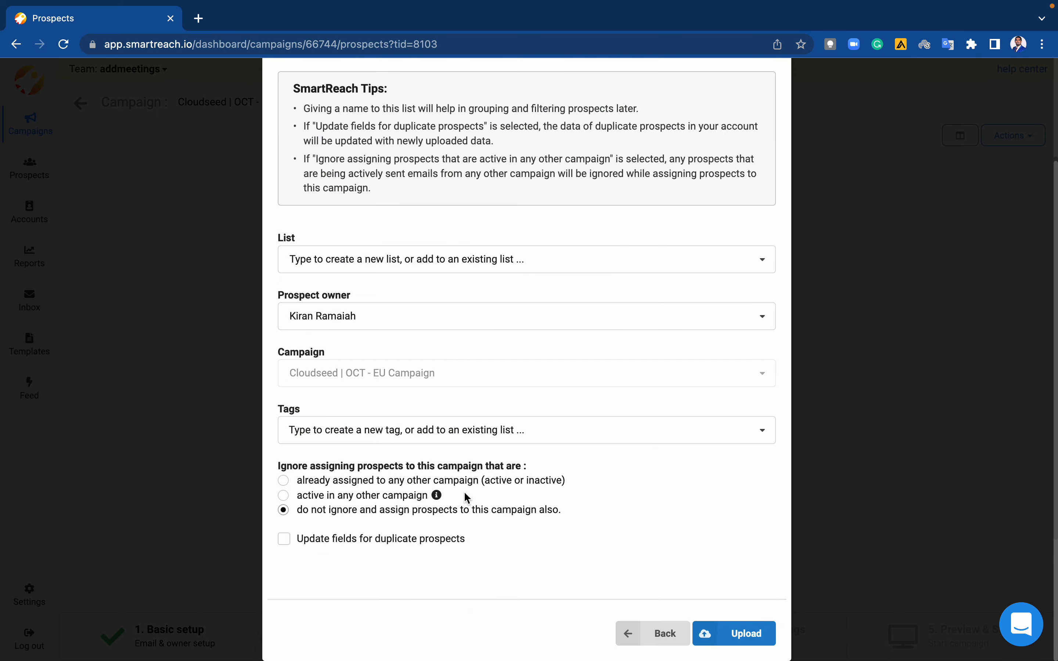
left_click(287, 549)
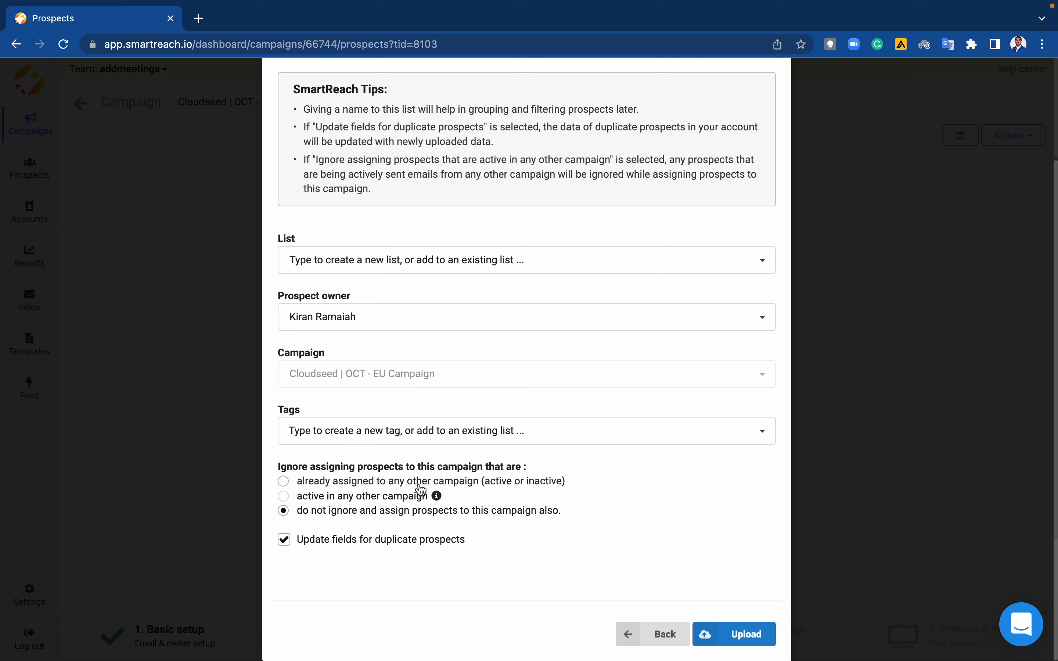
left_click(283, 481)
left_click(747, 640)
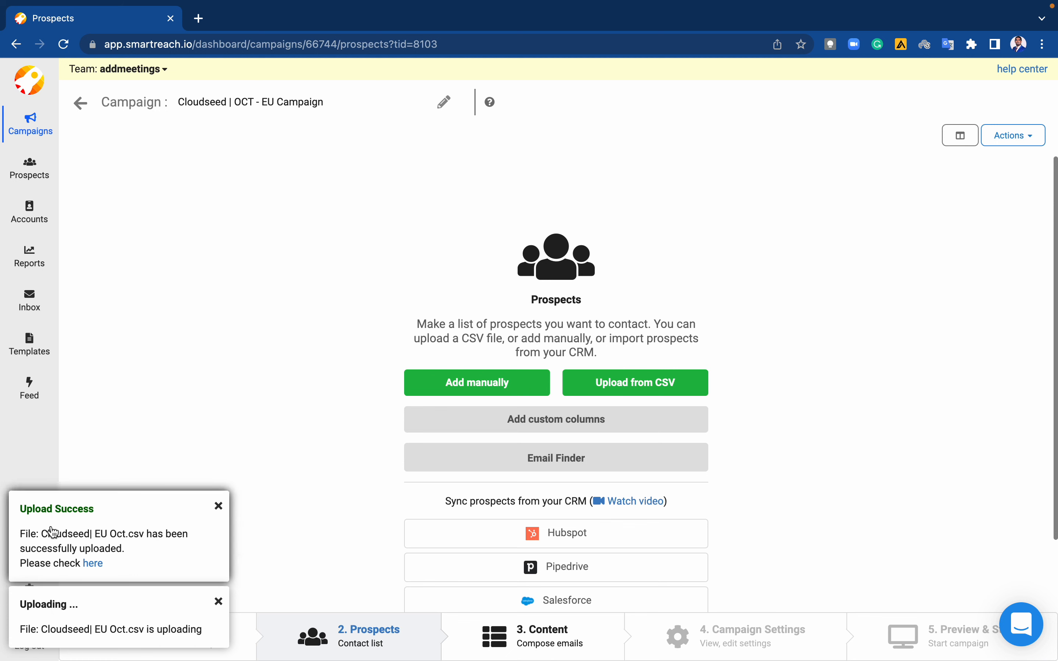
left_click(91, 628)
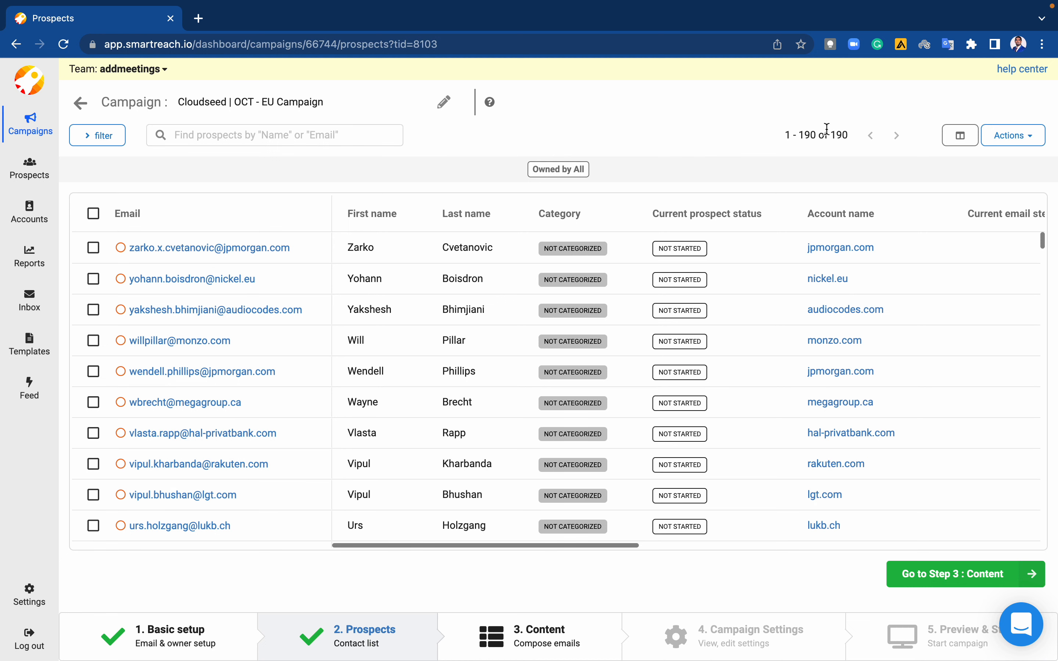
left_click_drag(848, 135, 784, 135)
left_click(719, 145)
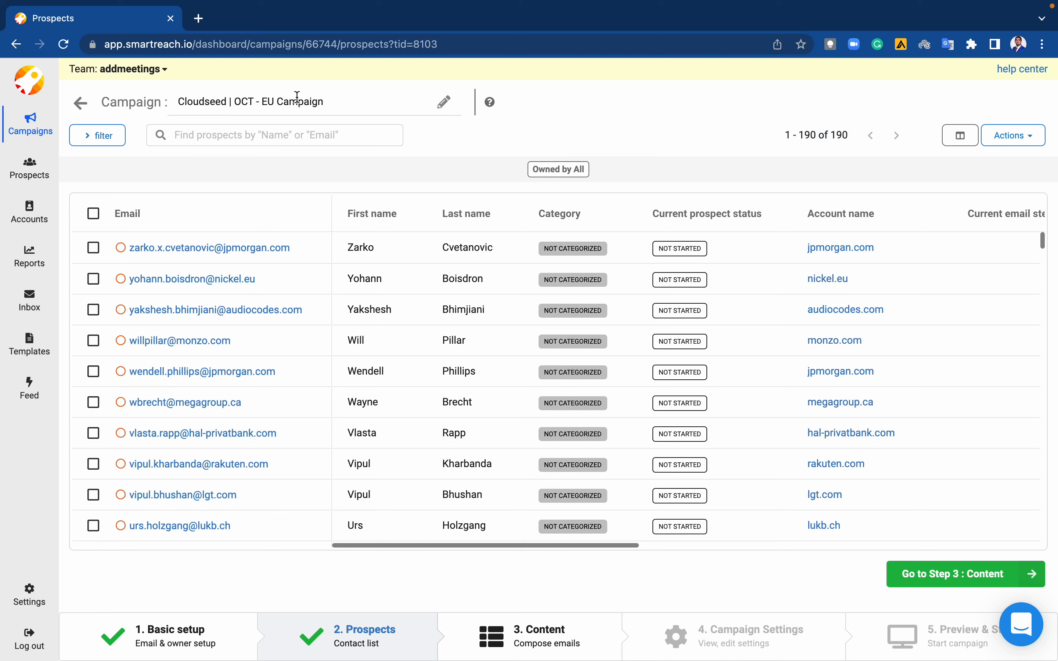
left_click_drag(345, 97, 230, 102)
left_click(595, 106)
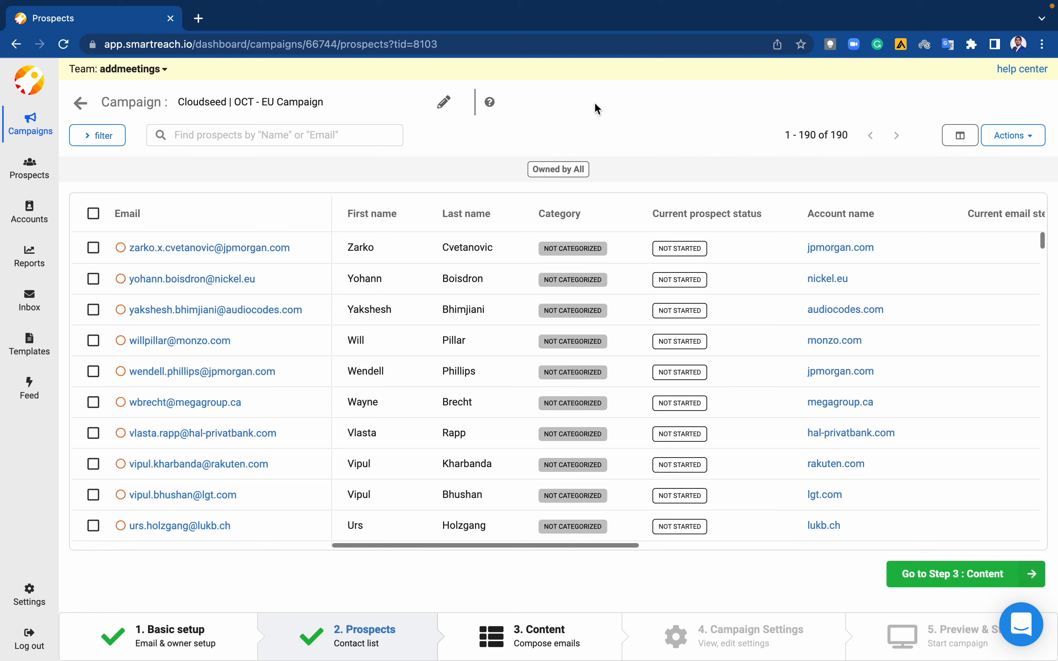
Continue to Content and load the personal template "Cloudseed | Sept Email 1" into a new Day 1 opening email
left_click(979, 575)
left_click(614, 378)
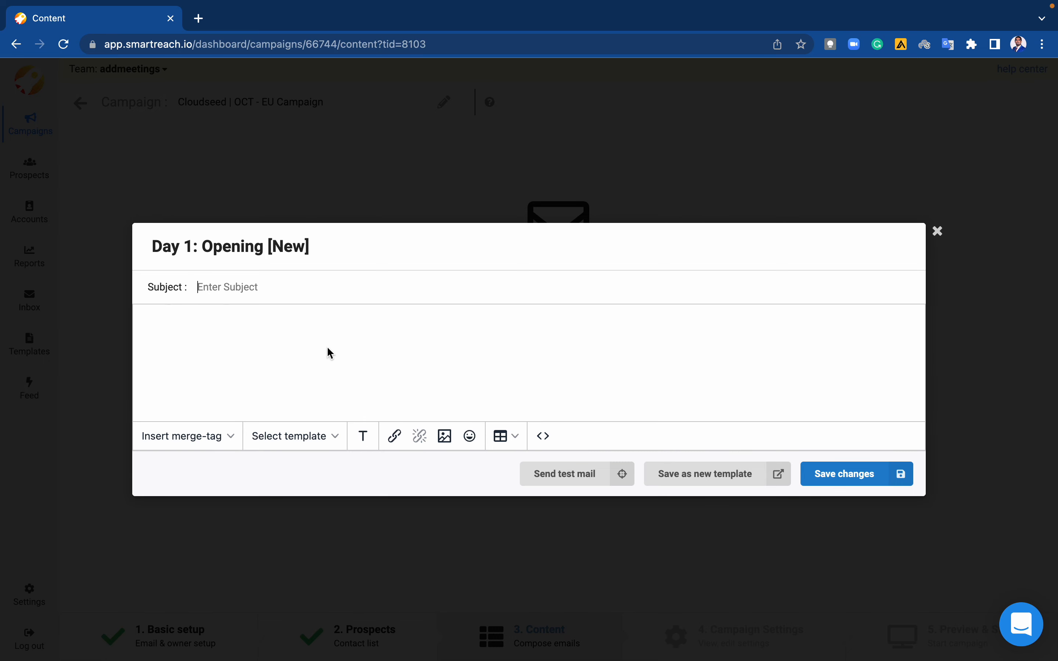
left_click(317, 439)
left_click(406, 173)
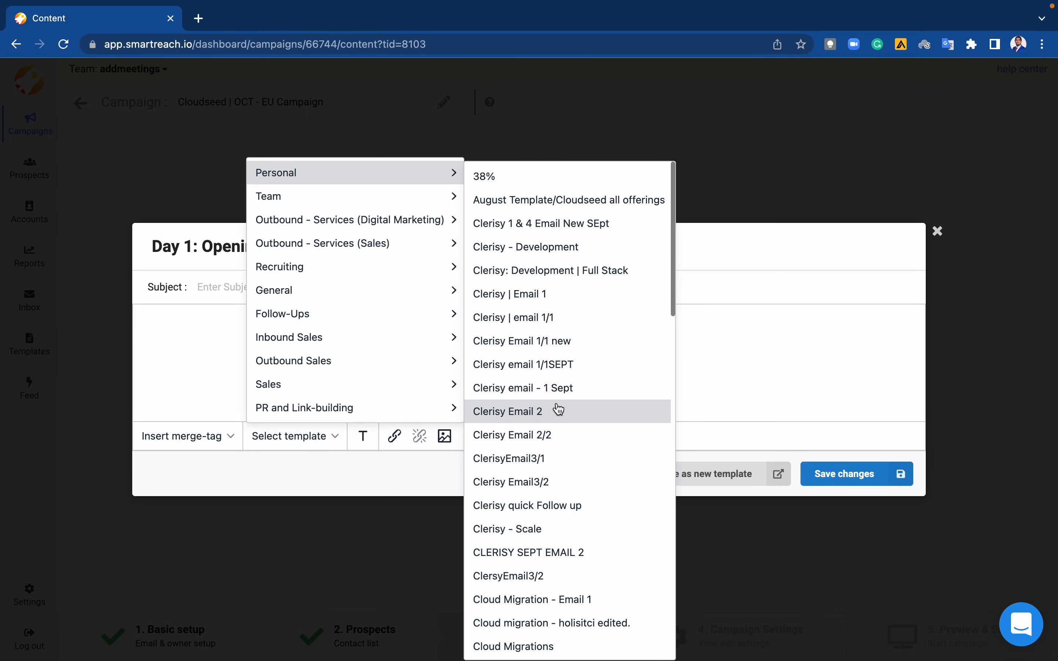
scroll(560, 409, "down", 5)
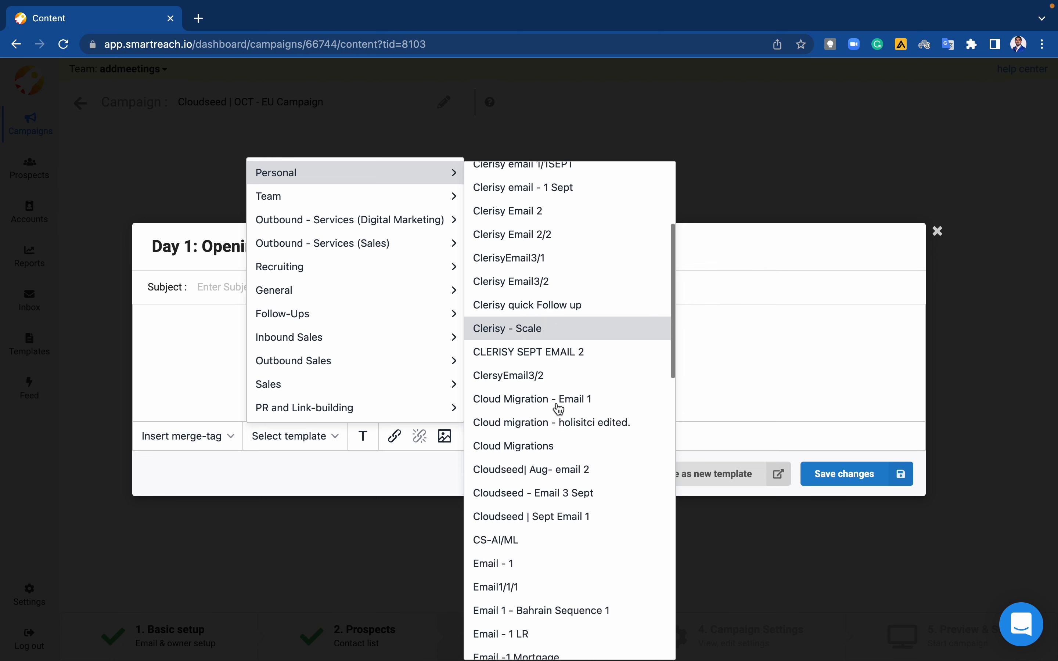
left_click(551, 516)
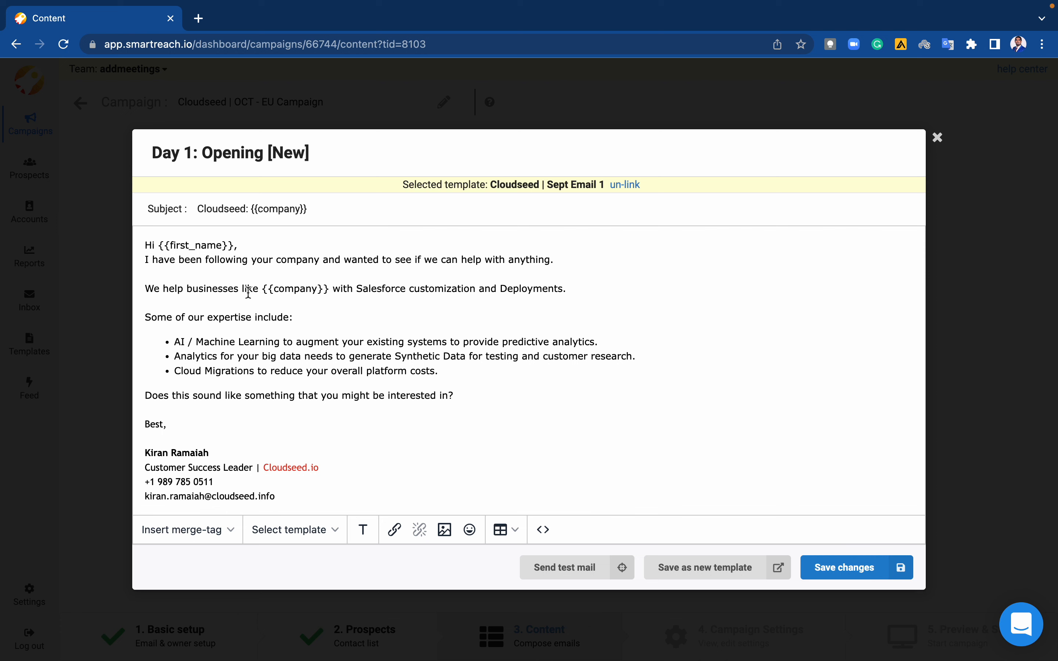
Replace "businesses" with "companies" in the sentence beginning "We help"
left_click(237, 290)
key("BackSpace")
key("BackSpace")
key("BackSpace")
key("BackSpace")
key("BackSpace")
key("BackSpace")
key("BackSpace")
key("BackSpace")
key("BackSpace")
key("BackSpace")
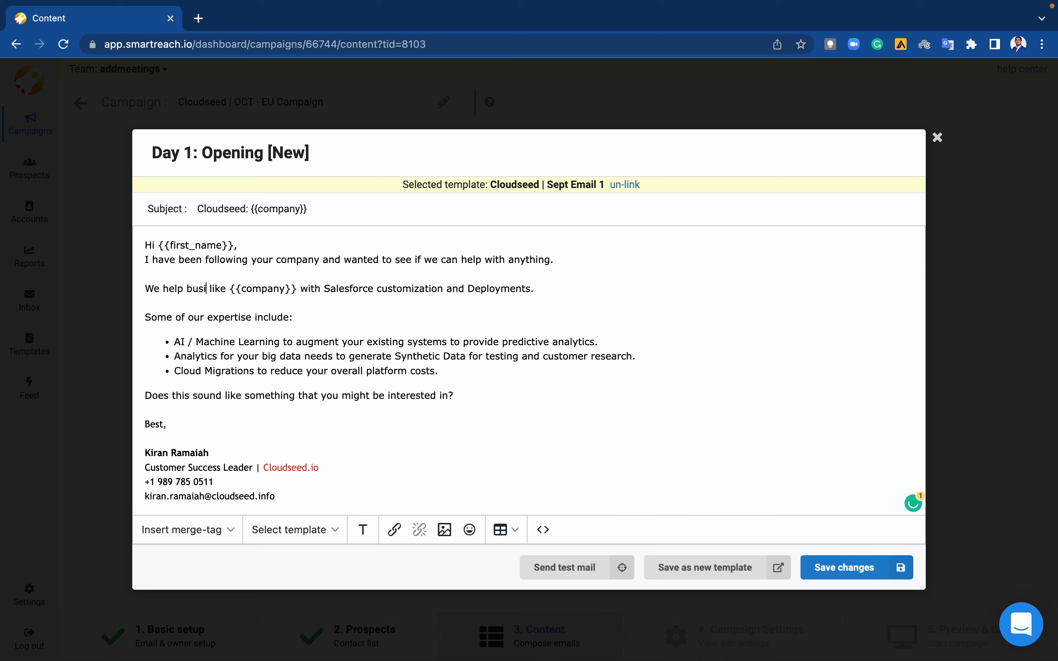
type("companies")
key("BackSpace")
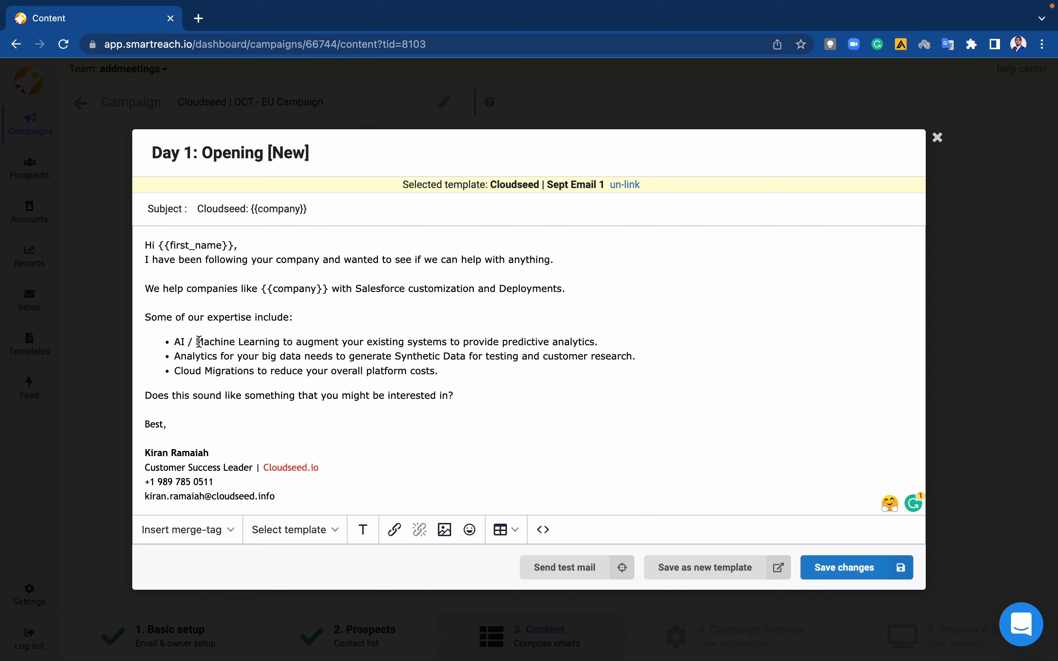
Remove the spaces around the slash in the first bullet so it starts with "AI/Machine Learning"
left_click(187, 341)
key("BackSpace")
key("Right")
key("Right")
key("BackSpace")
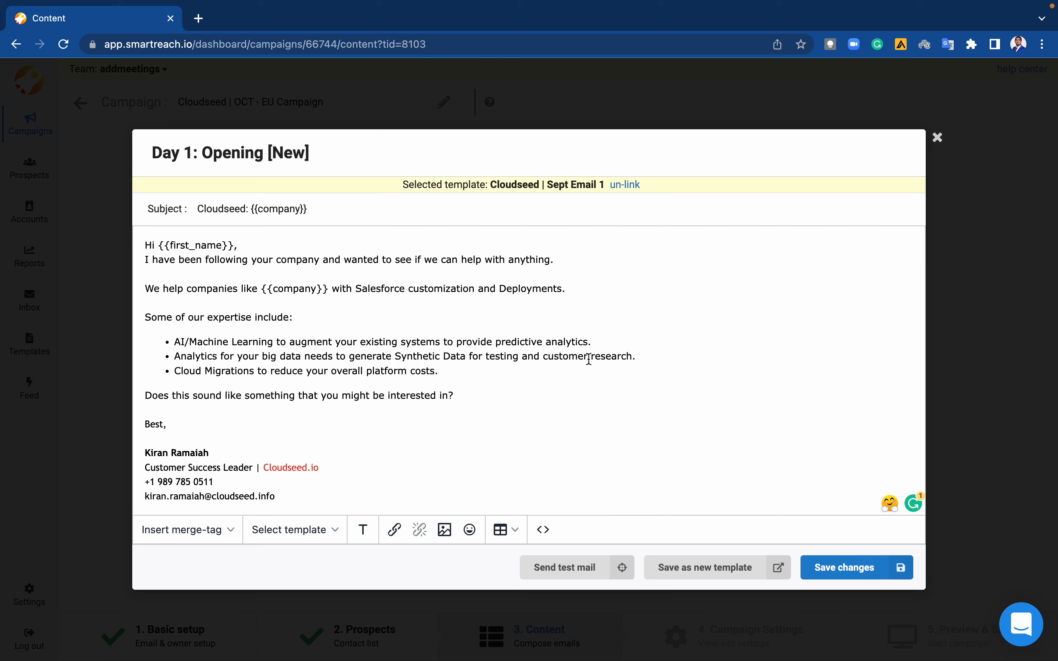
Reword the end of the analytics bullet to "for testing and research."
double_click(569, 357)
left_click_drag(541, 358, 522, 358)
key("BackSpace")
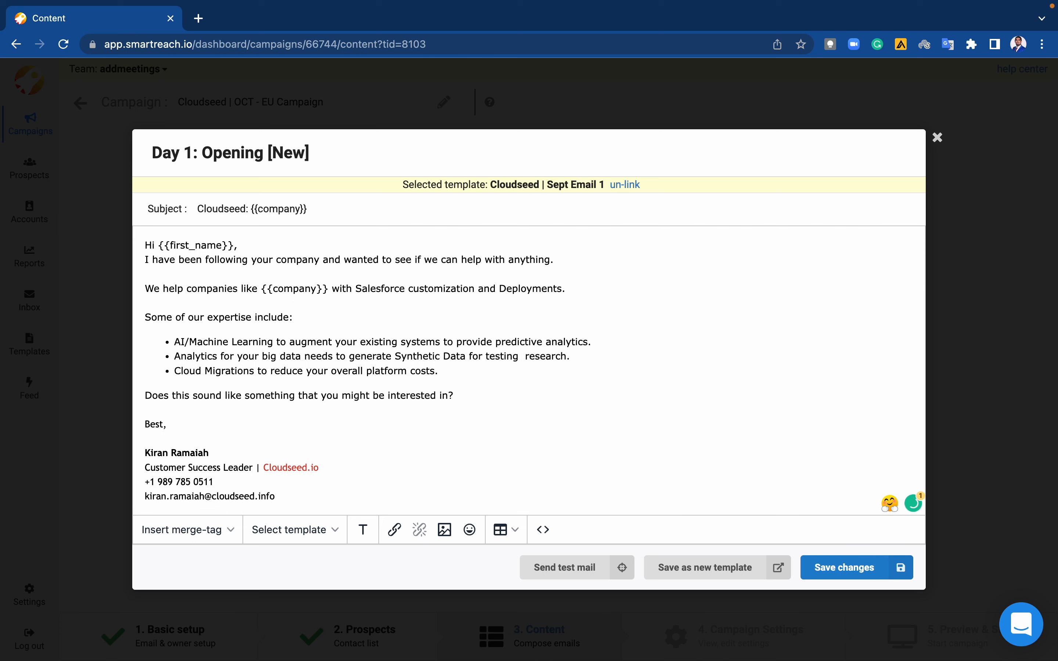
key("BackSpace")
type("and")
Reword the last bullet to "Cloud Migrations to lessen your overall platform expenditure."
left_click(304, 374)
key("BackSpace")
key("BackSpace")
key("BackSpace")
key("BackSpace")
key("BackSpace")
key("BackSpace")
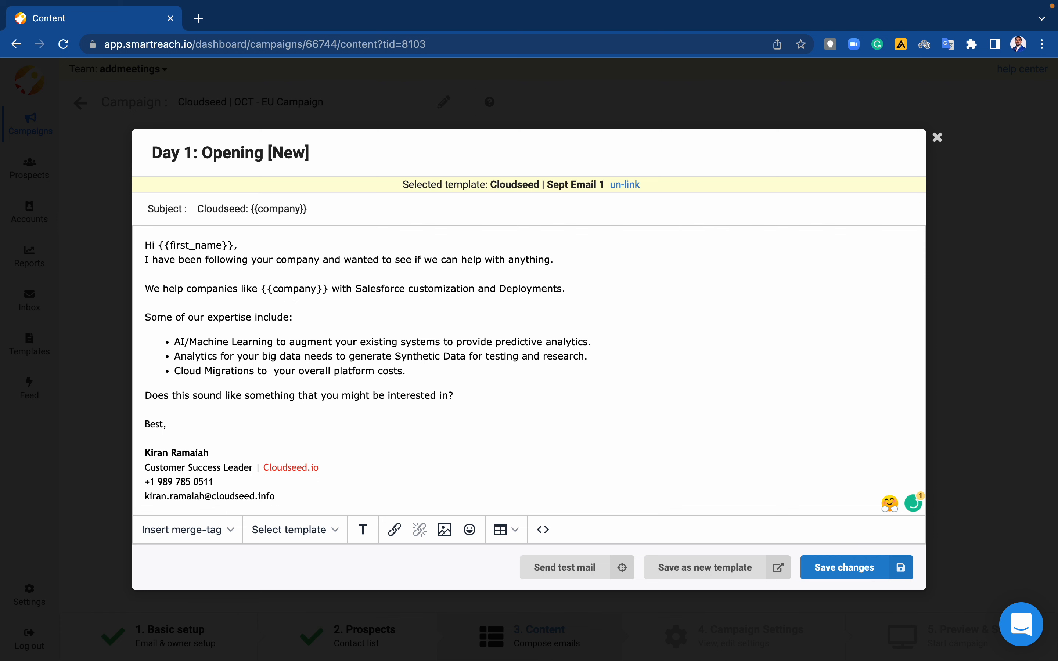
type("lessen")
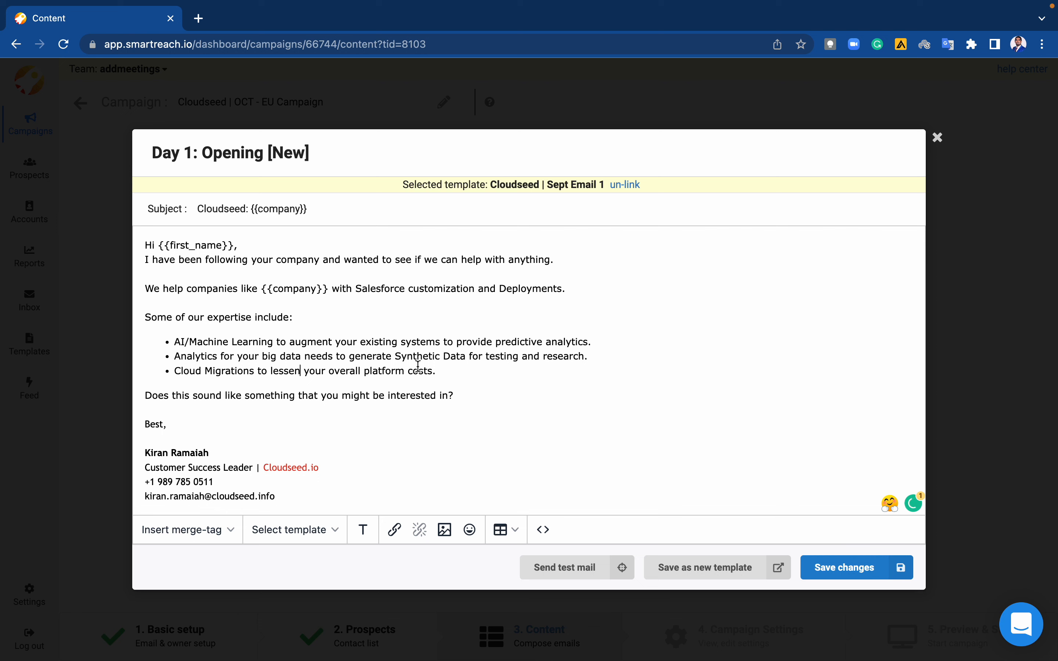
left_click(439, 371)
key("BackSpace")
key("BackSpace")
key("BackSpace")
key("BackSpace")
key("BackSpace")
key("BackSpace")
type("expenditure.")
left_click(504, 418)
Replace the closing question with "Is this something you might be interested in?"
left_click_drag(449, 396, 170, 396)
key("BackSpace")
key("BackSpace")
key("BackSpace")
key("BackSpace")
key("BackSpace")
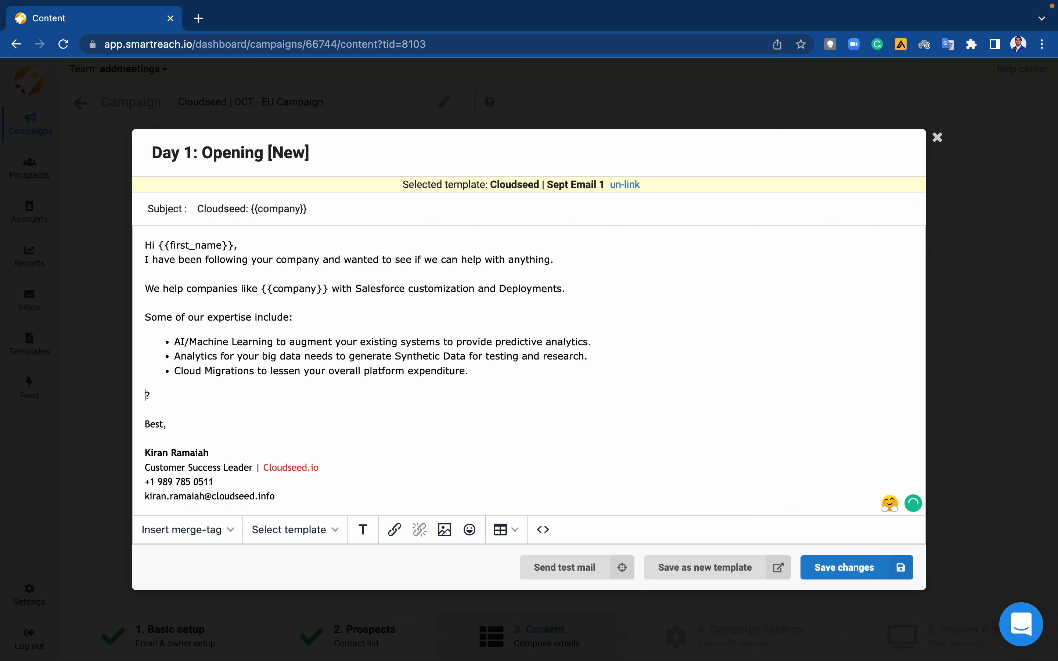
type("Os")
key("BackSpace")
key("BackSpace")
key("BackSpace")
type("Is this something you m")
type("ight be interested in")
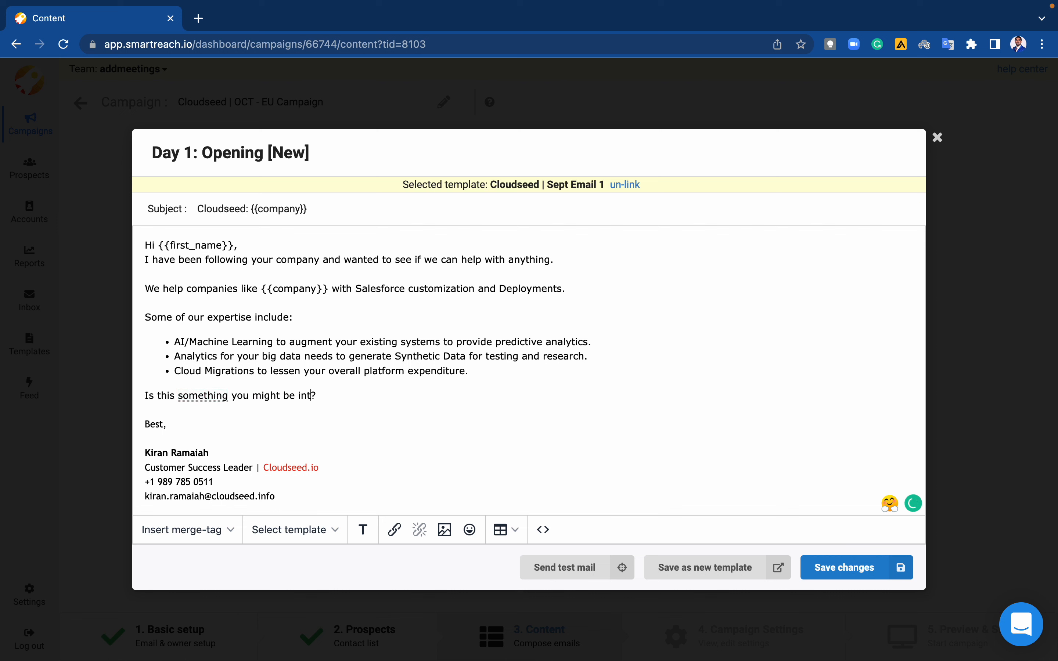
left_click(450, 411)
Save the edited Day 1 opening email to the campaign
left_click_drag(366, 395, 102, 237)
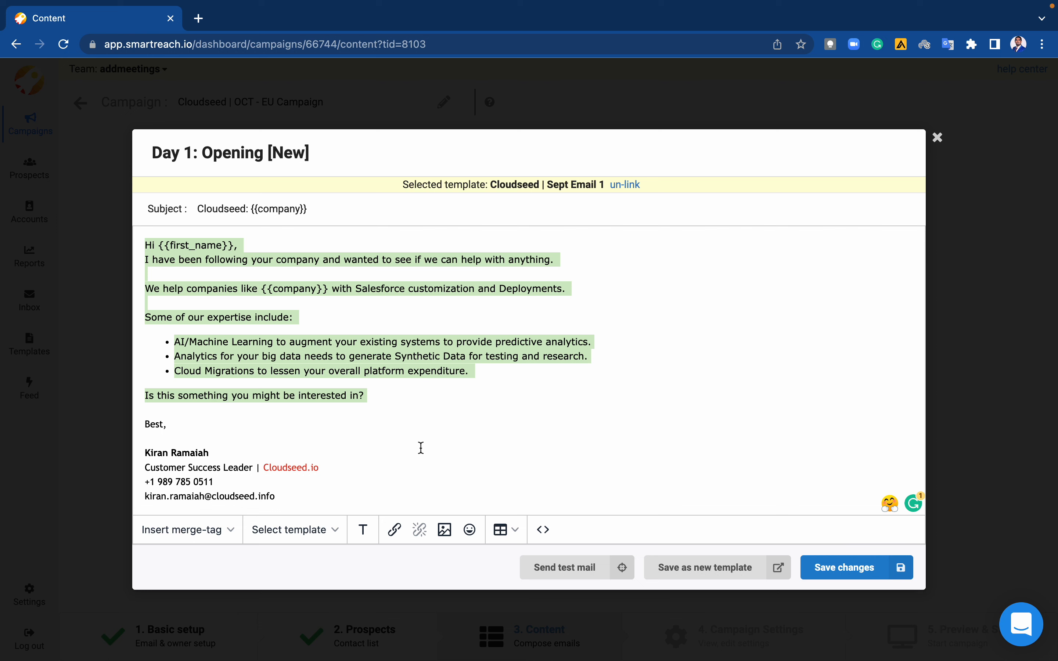
left_click(559, 437)
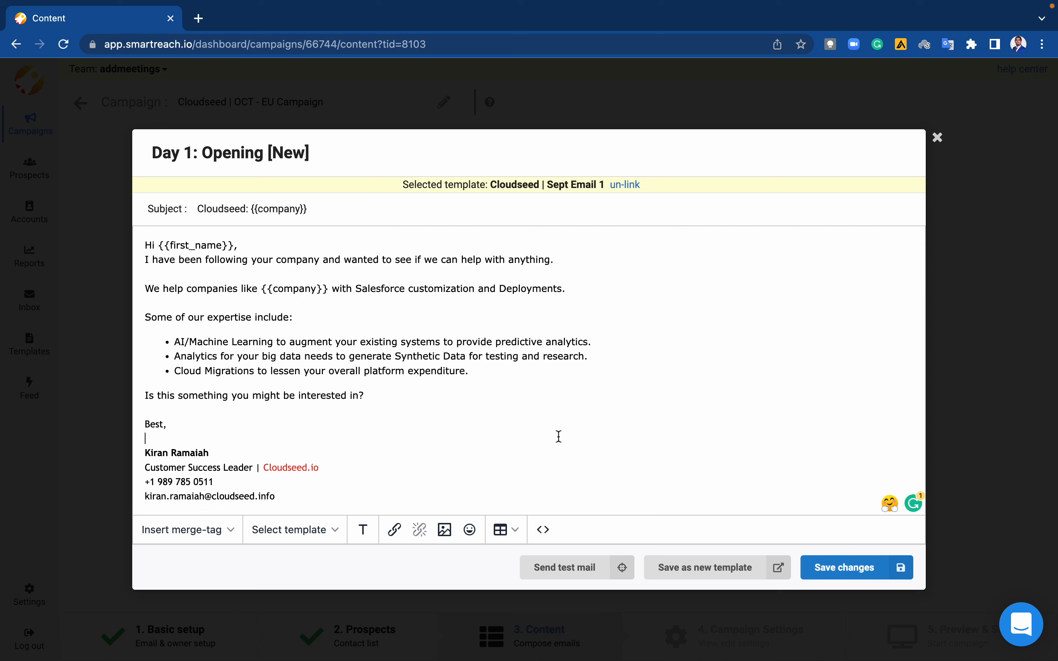
left_click(852, 570)
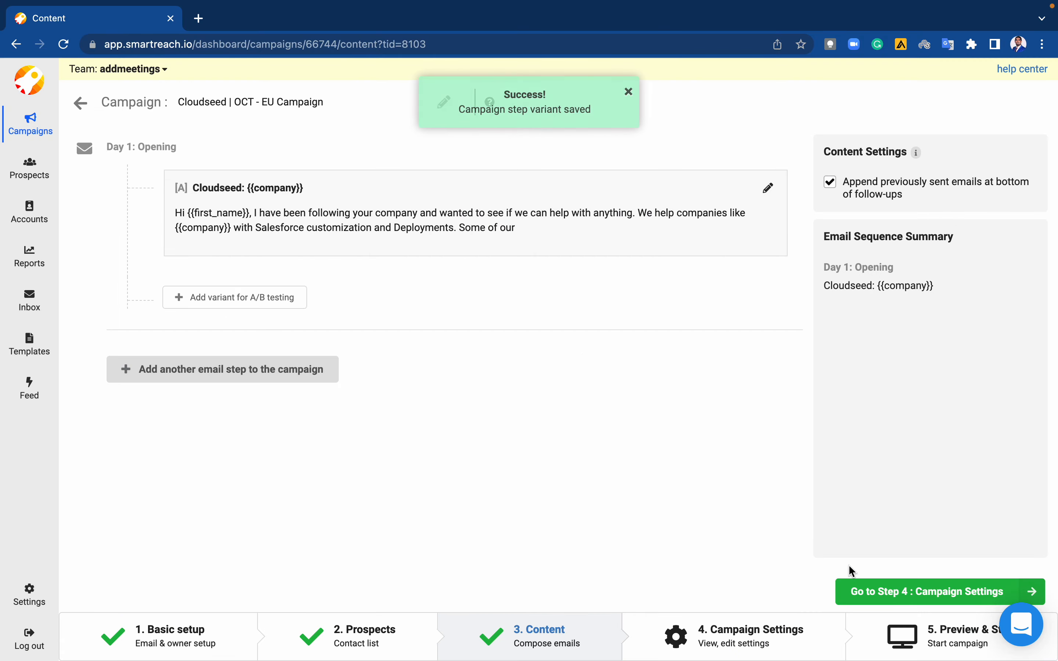
Reopen the Day 1 opening email, send a test mail to the prefilled address, and save the email
left_click(359, 232)
left_click(584, 568)
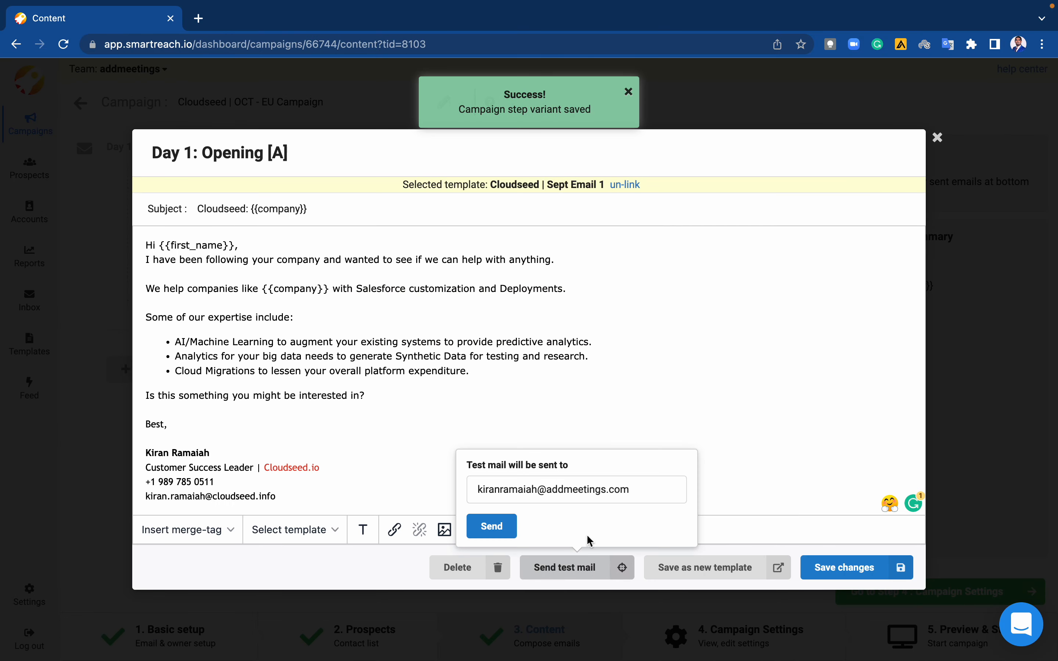
left_click(481, 527)
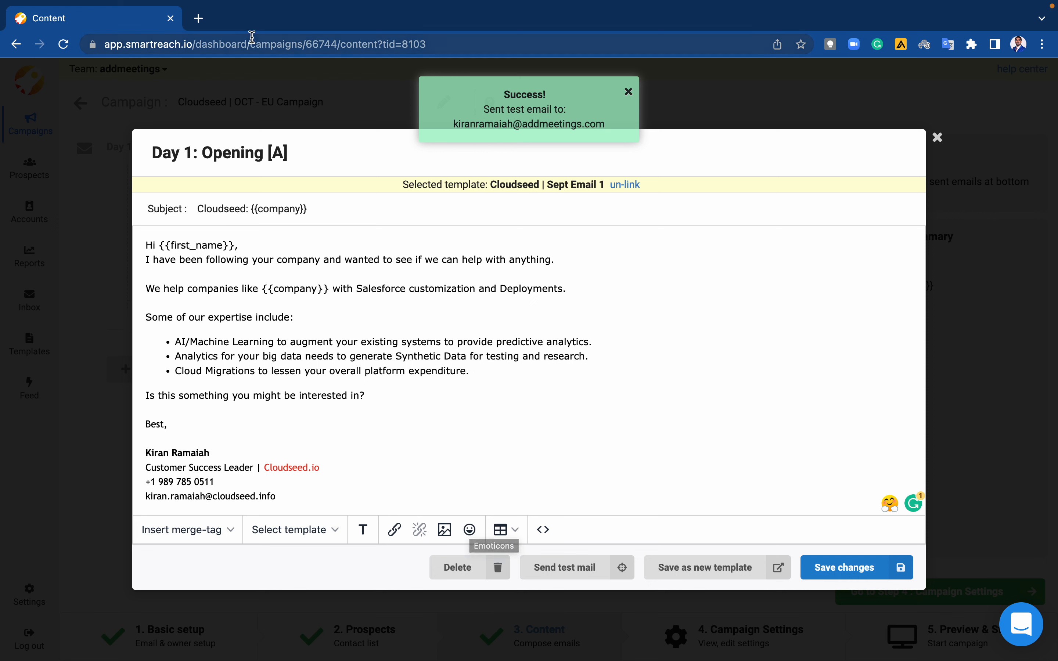
left_click(628, 91)
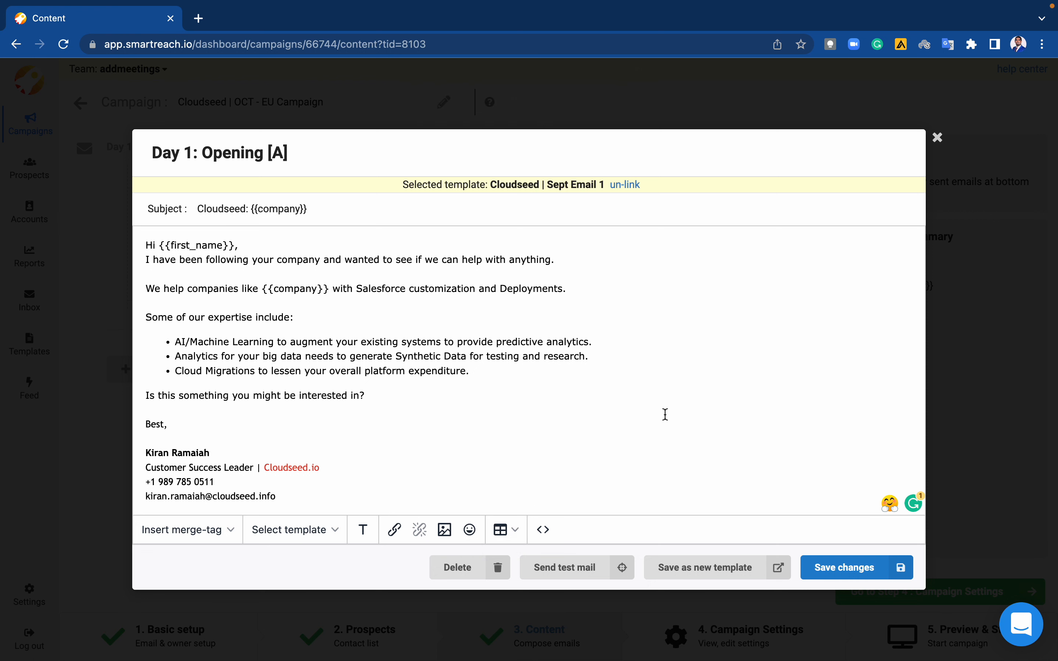
left_click(837, 573)
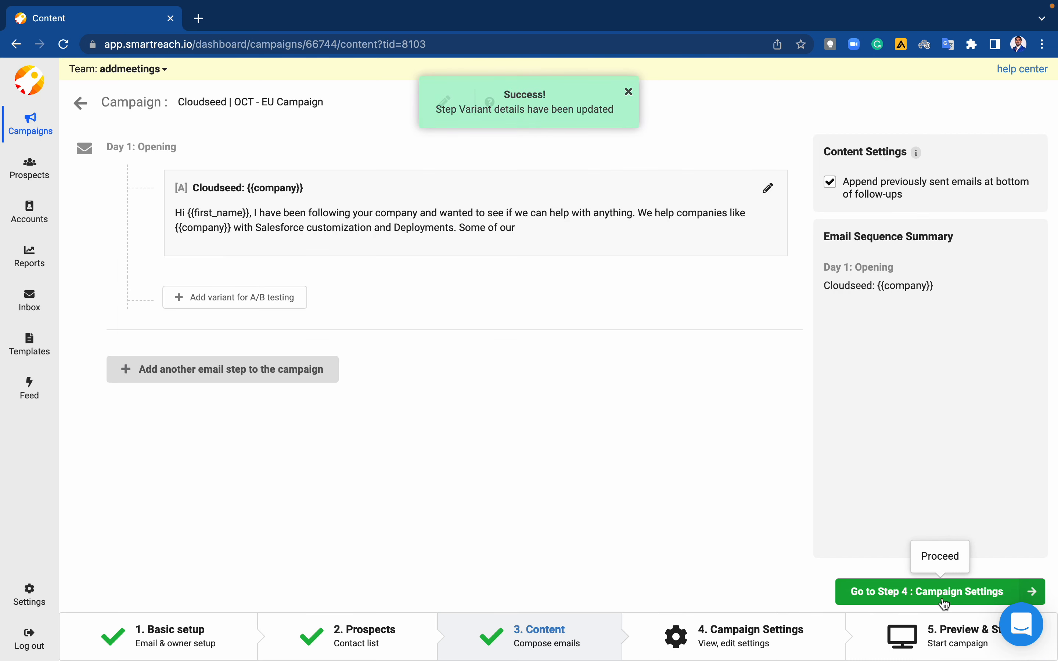
Continue to Campaign Settings and set the schedule's fallback time zone to (GMT+01:00) Europe/London
left_click(945, 599)
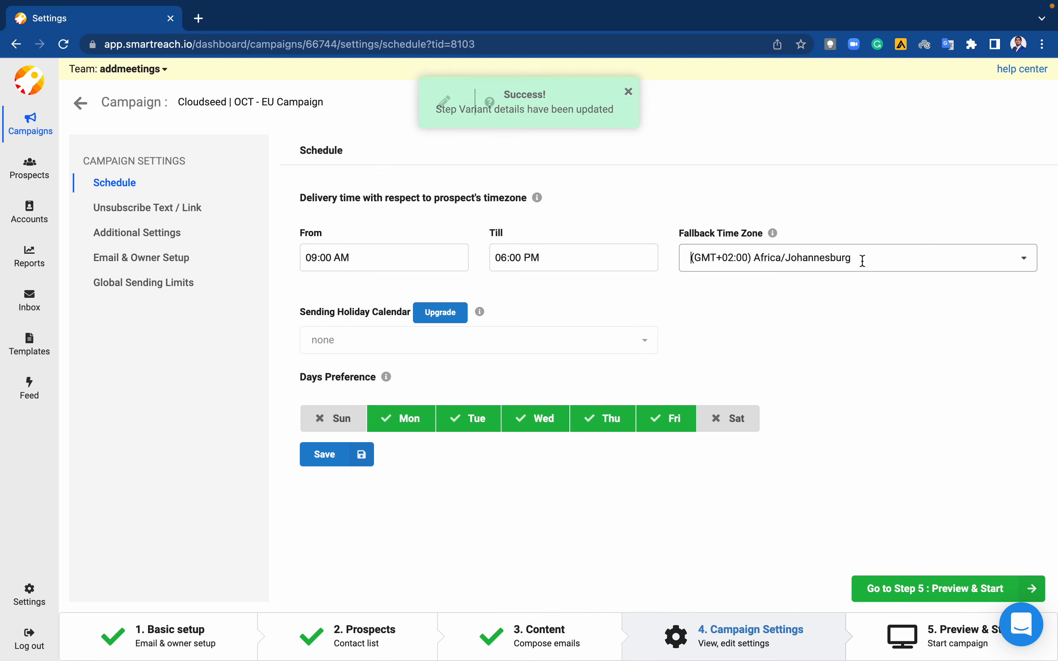
left_click(796, 260)
type("unite")
key("BackSpace")
key("BackSpace")
key("BackSpace")
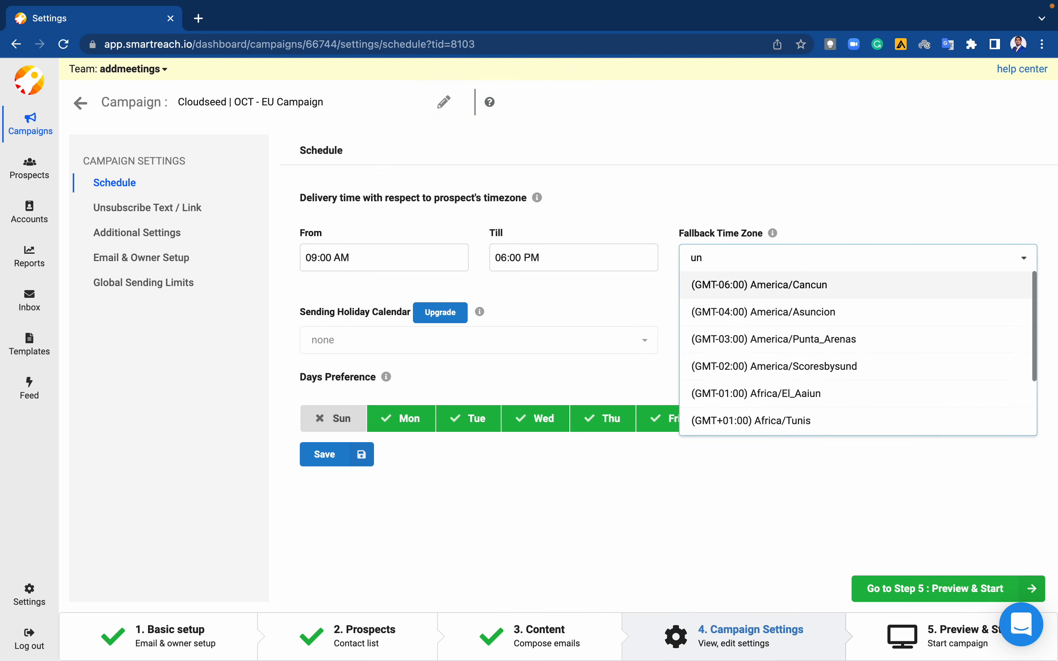
key("BackSpace")
key("BackSpace")
type("lond")
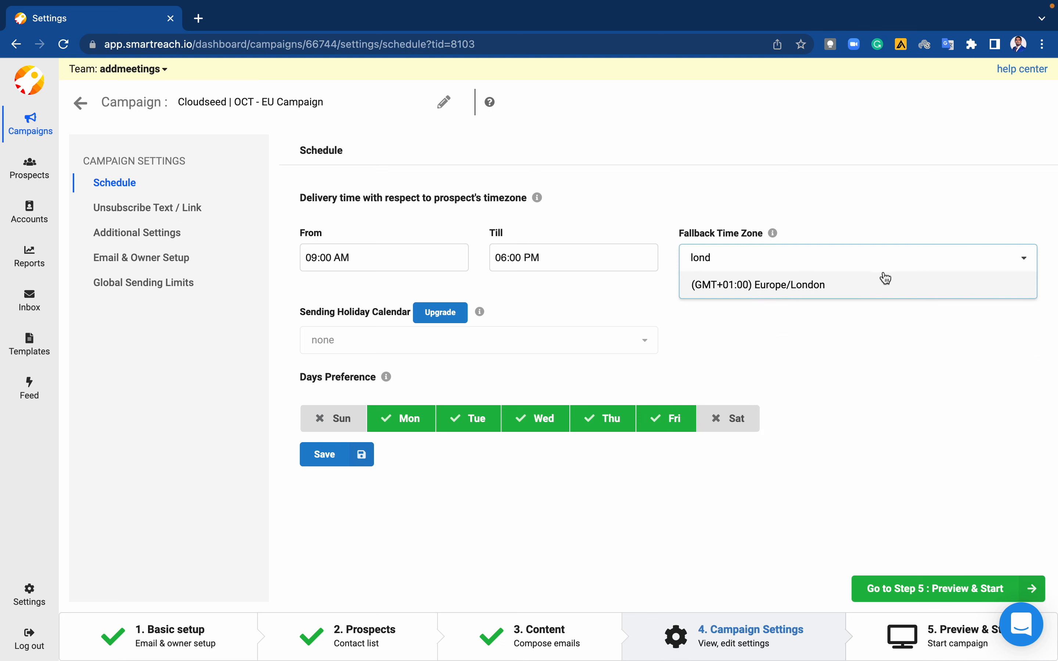
left_click(826, 296)
Save the schedule with delivery from 09:30 AM till 04:00 PM, and save the unsubscribe text/link setting as None
left_click(359, 265)
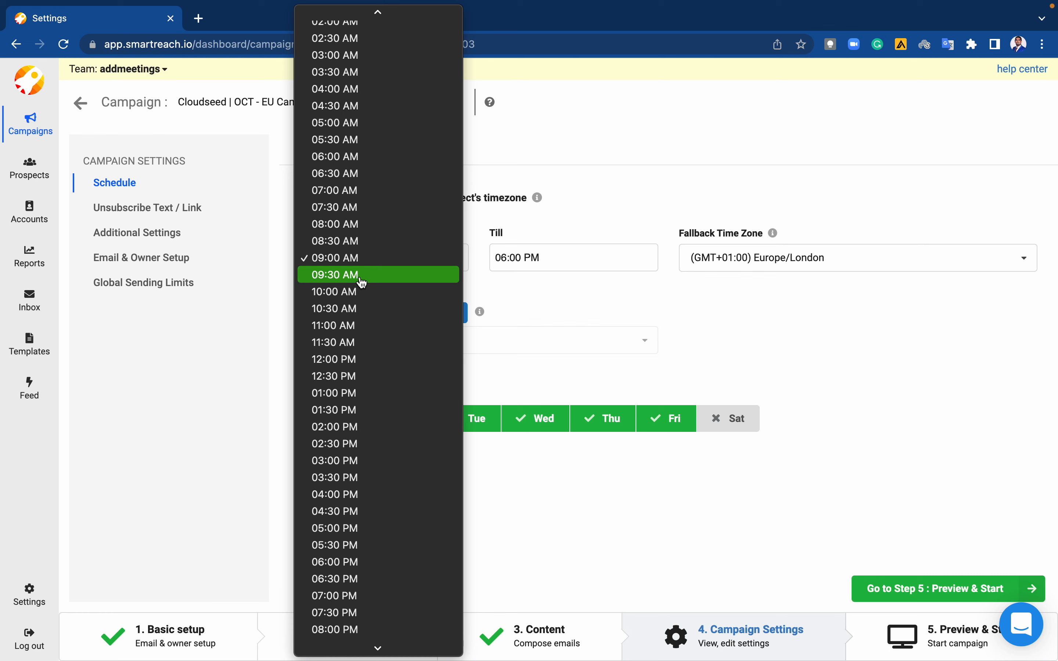
left_click(362, 280)
left_click(547, 258)
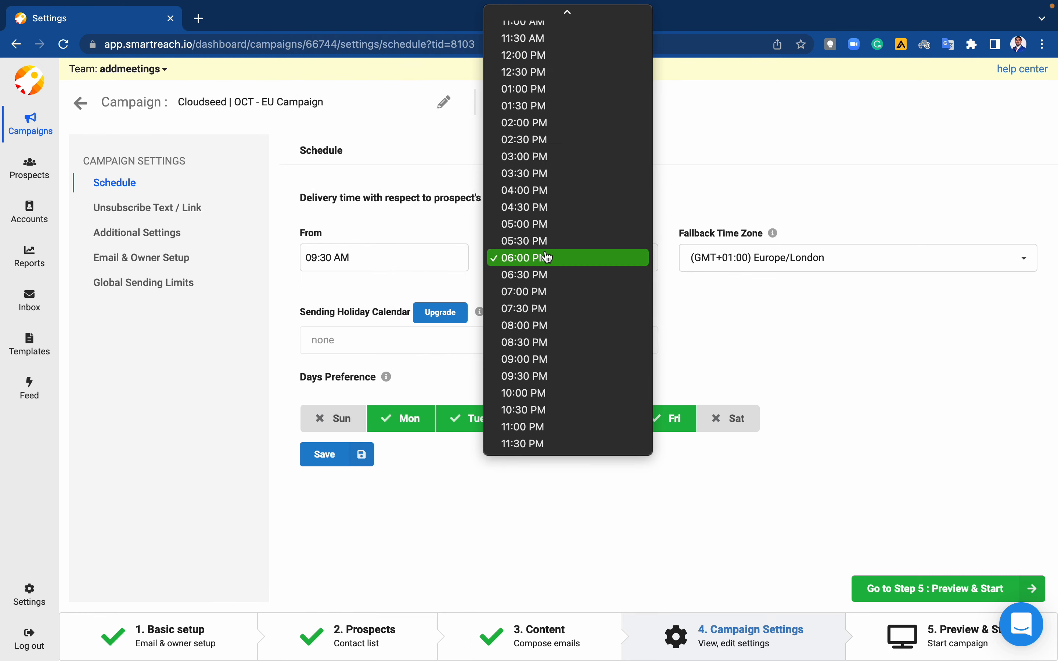
left_click(577, 192)
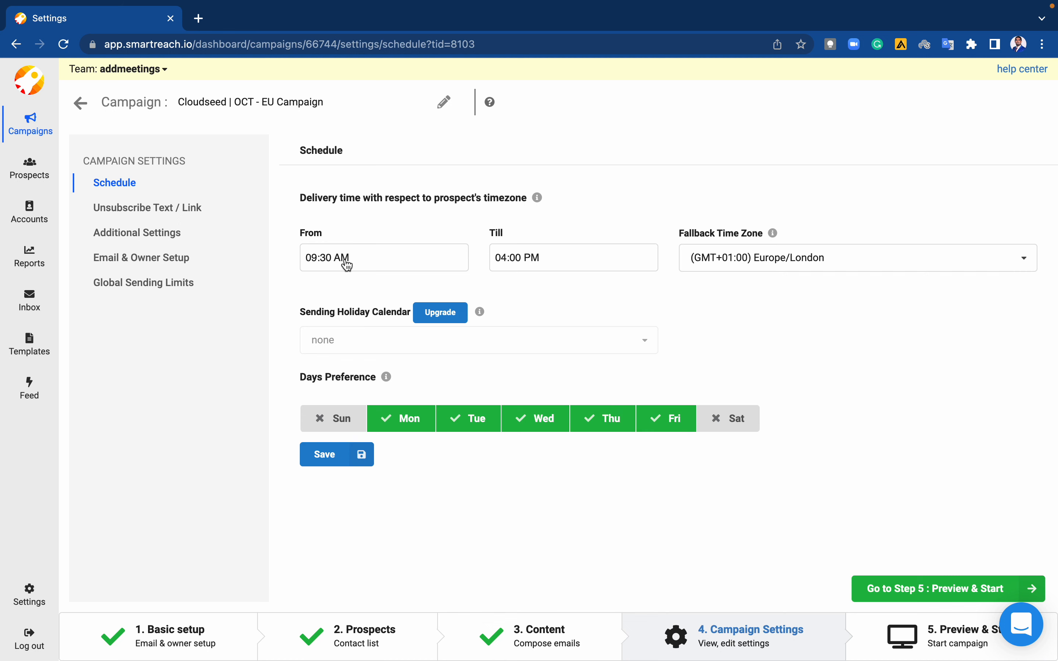
left_click(332, 456)
left_click(184, 210)
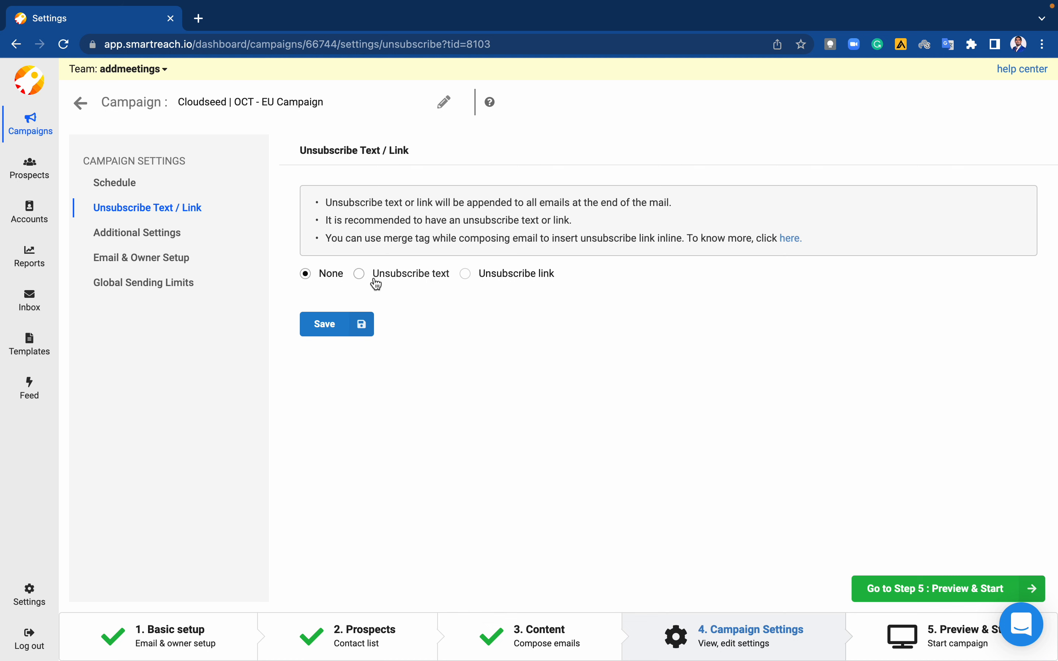
left_click(345, 323)
Open Additional Settings and enter 50 as the maximum emails sent per day from this campaign
left_click(177, 241)
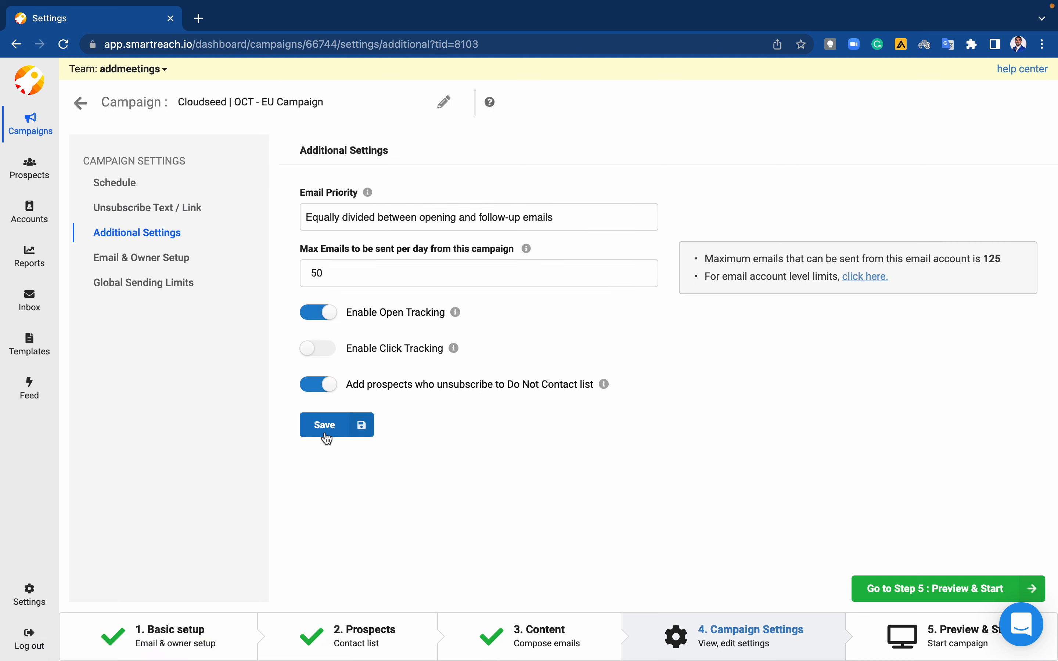
left_click(354, 272)
key("BackSpace")
key("BackSpace")
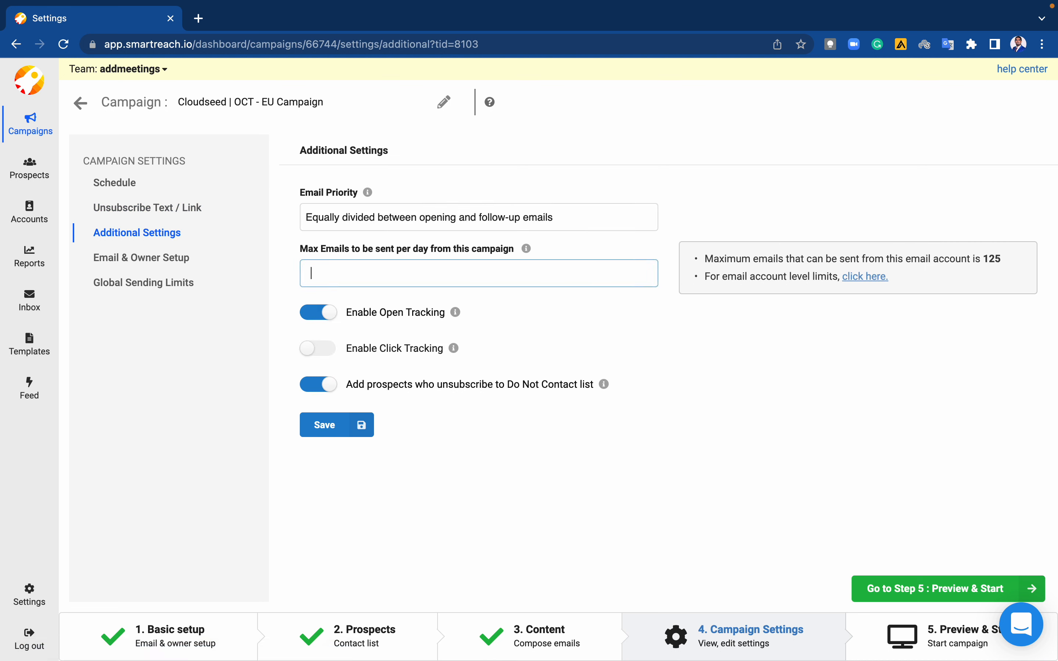
type("50")
left_click(598, 440)
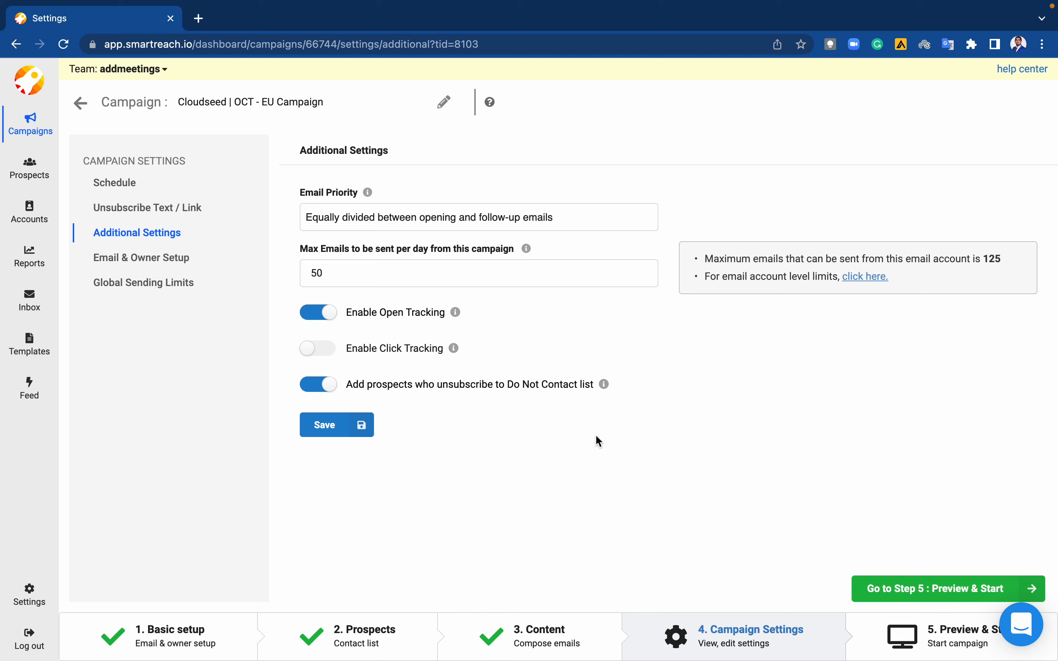
Re-enter 50 as the daily email maximum, disable adding unsubscribed prospects to the Do Not Contact list, and save Additional Settings
left_click(442, 279)
key("super+a")
key("BackSpace")
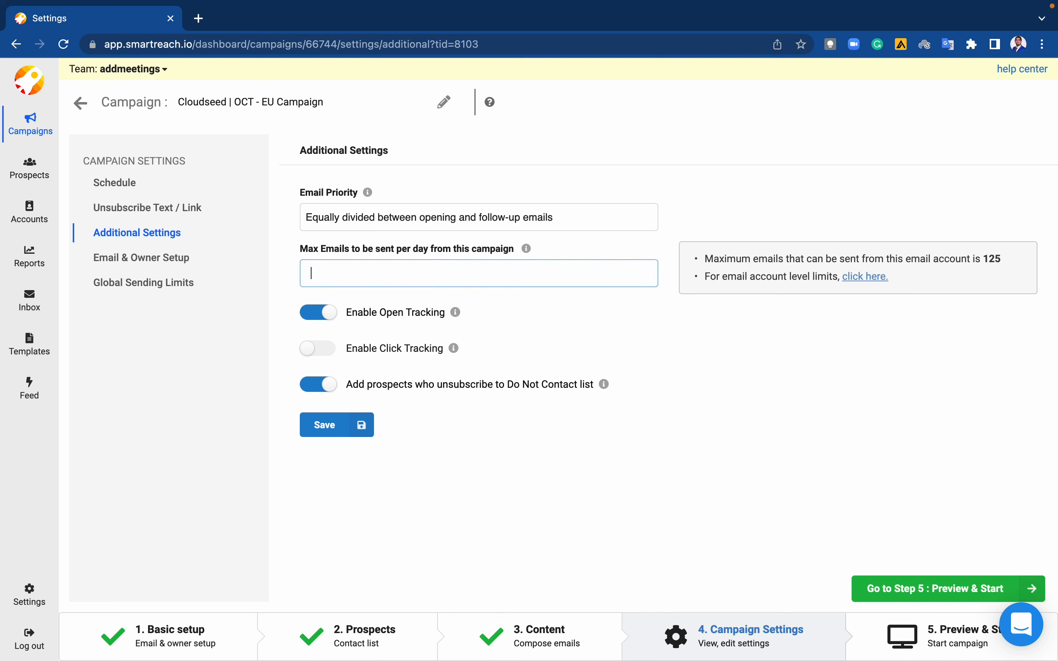
type("25")
key("BackSpace")
key("BackSpace")
type("50")
left_click(711, 372)
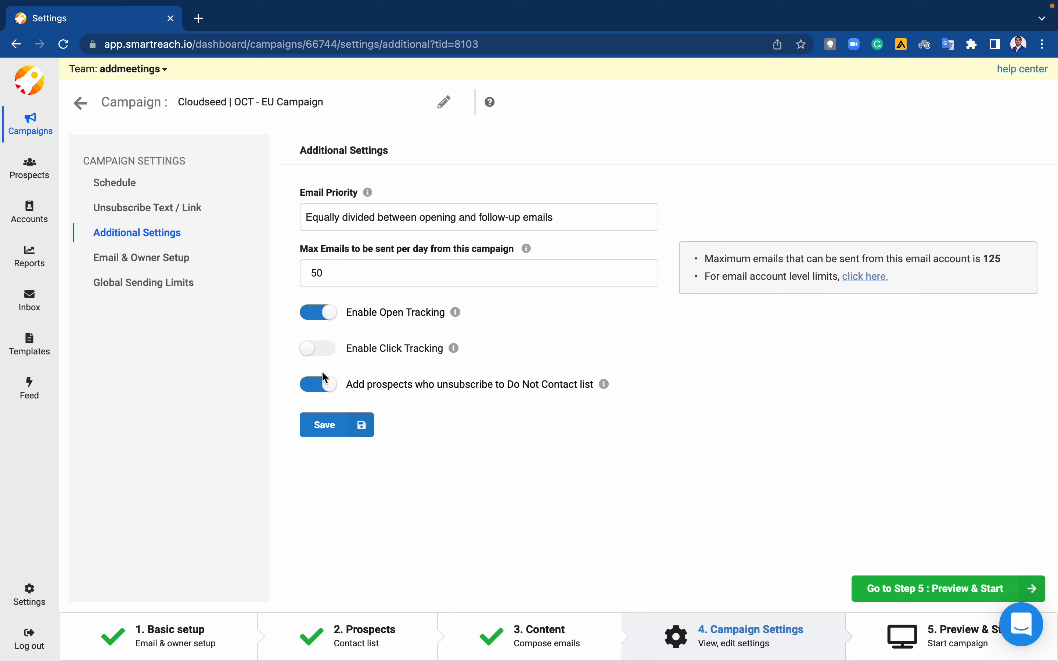
left_click(328, 388)
left_click(326, 425)
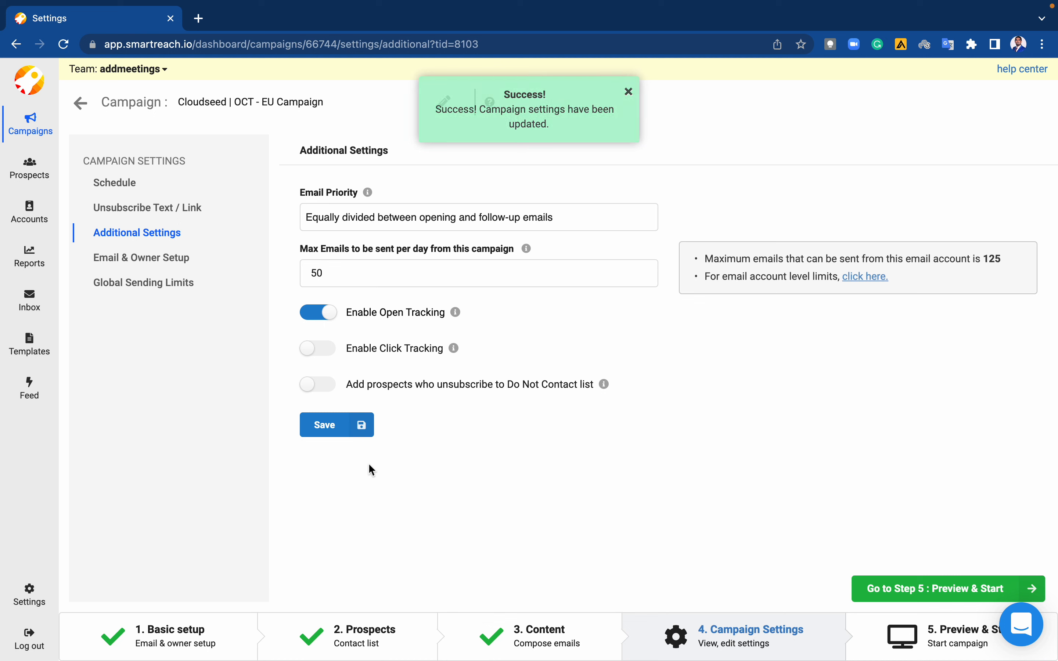
In Email & Owner Setup, choose the cloudseed.info account for sending emails and save
left_click(168, 260)
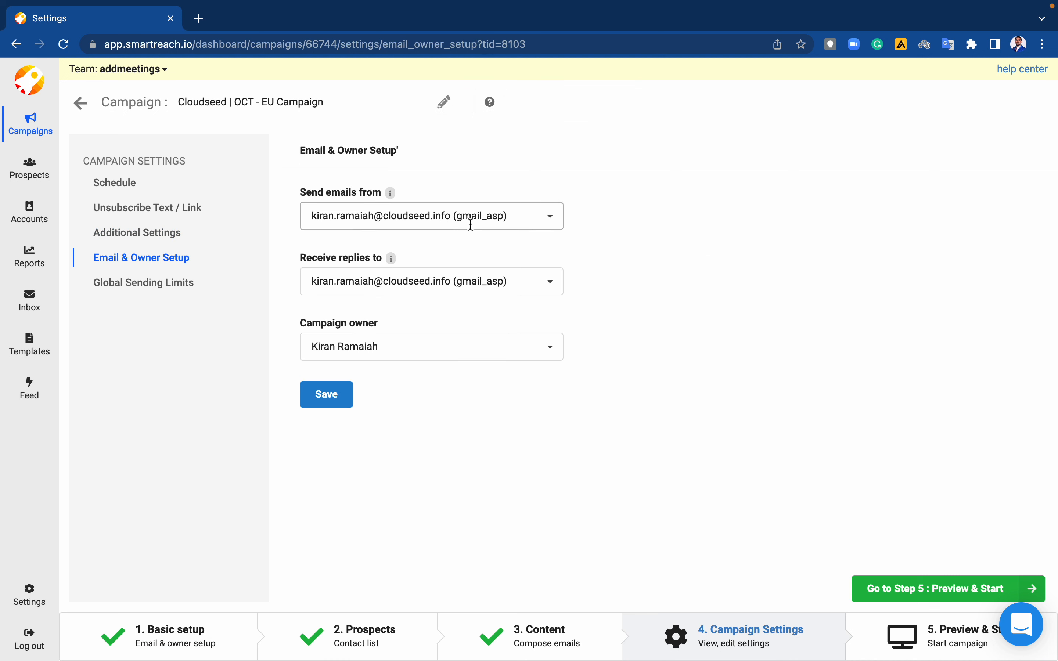
left_click(483, 213)
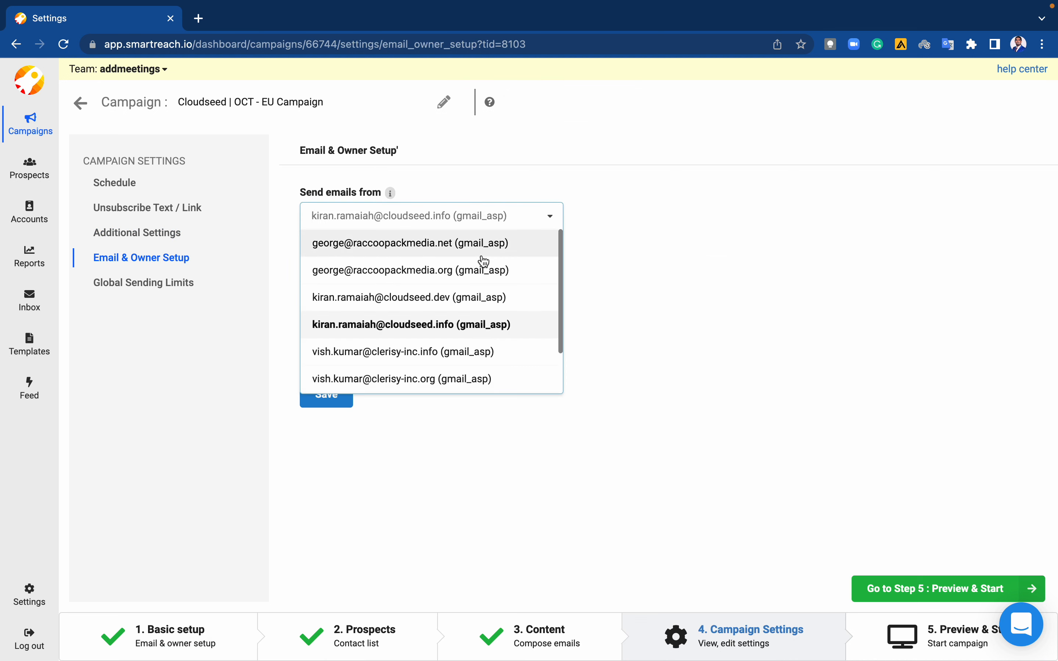
left_click(477, 326)
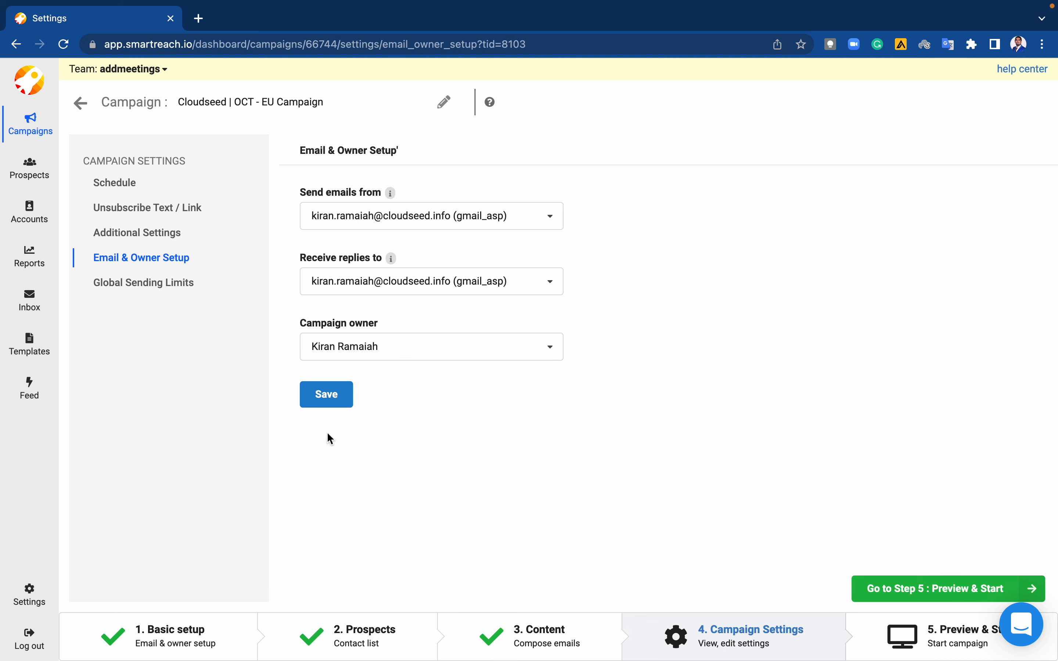
left_click(329, 396)
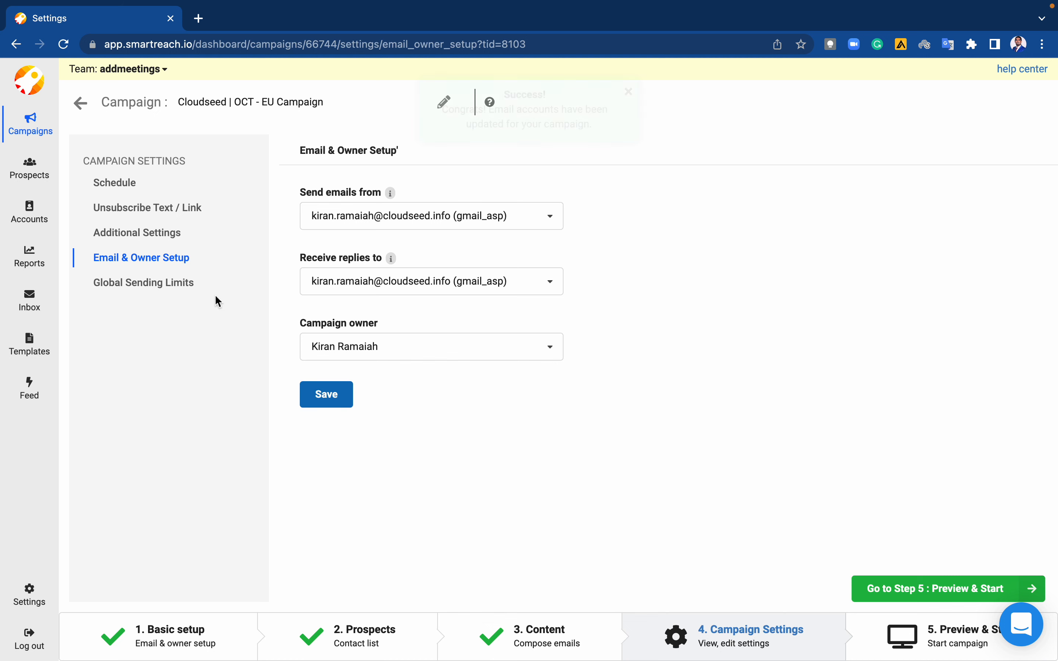
Review the Global Sending Limits, continue to Preview & Start, and preview the opening email for the Farm Boy prospect
left_click(188, 295)
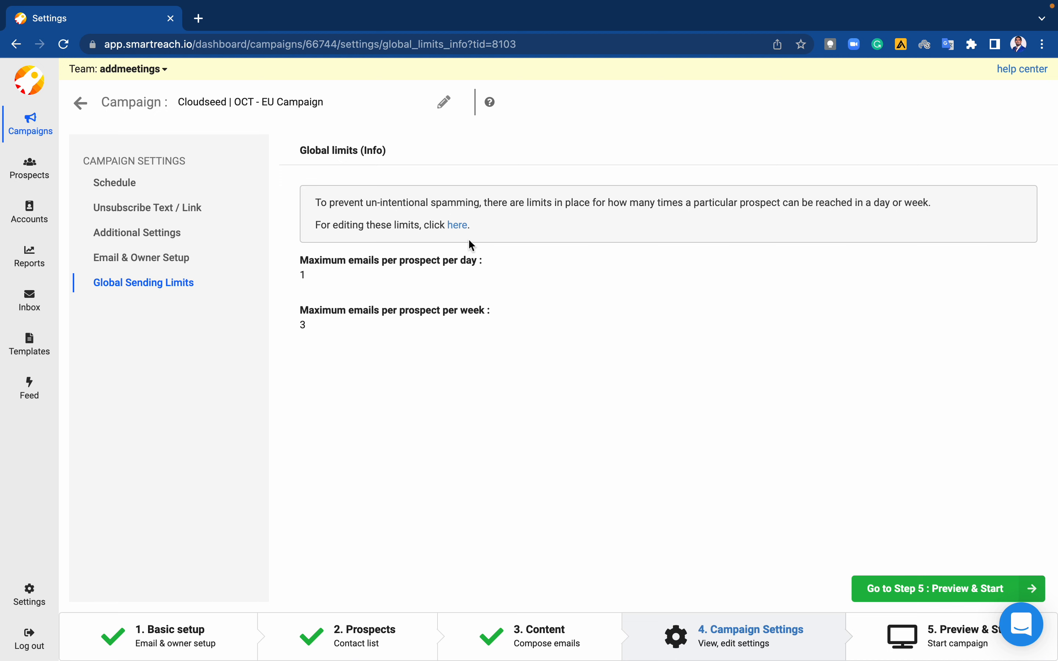
left_click(965, 591)
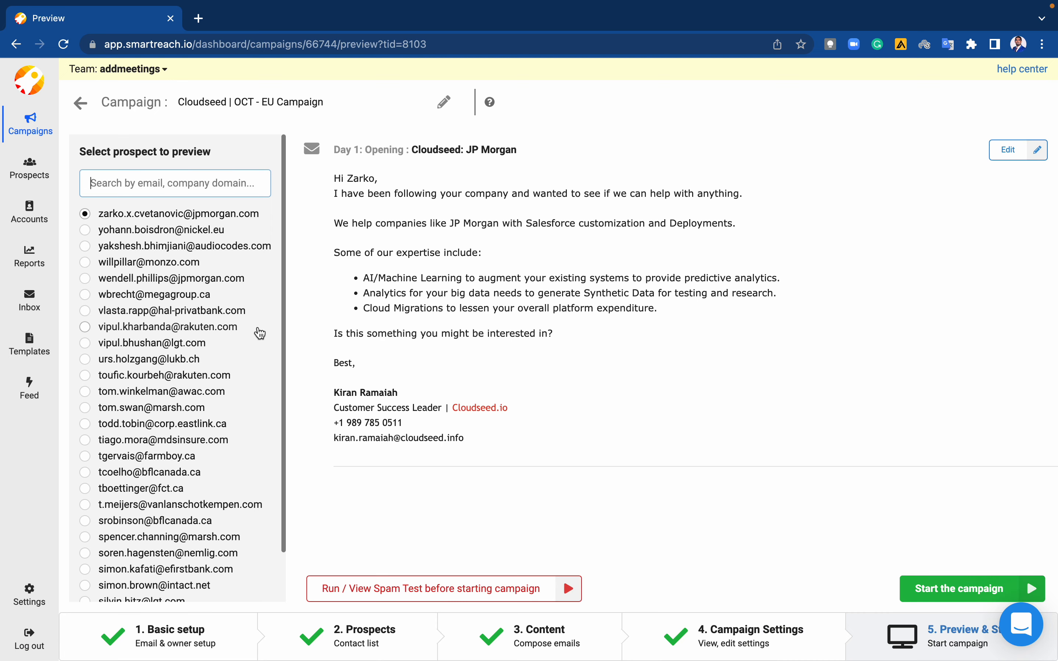
scroll(203, 359, "down", 3)
left_click(183, 401)
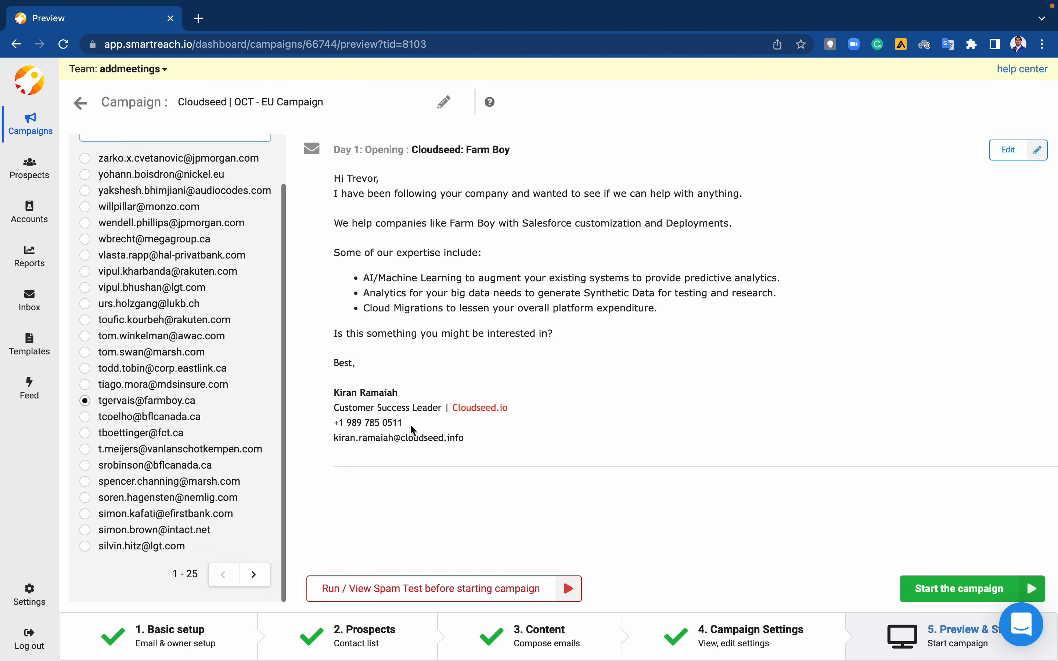
Reopen the Day 1 opening email, add a blank line above the phone number in the signature, and save the changes
left_click(541, 644)
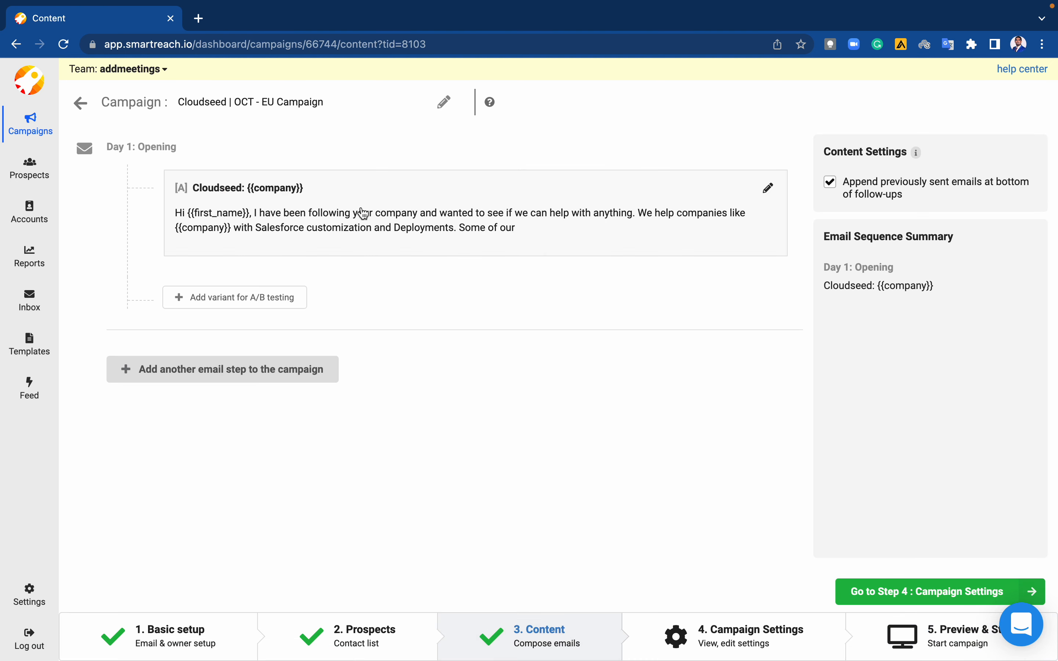
left_click(326, 209)
left_click(323, 468)
key("Return")
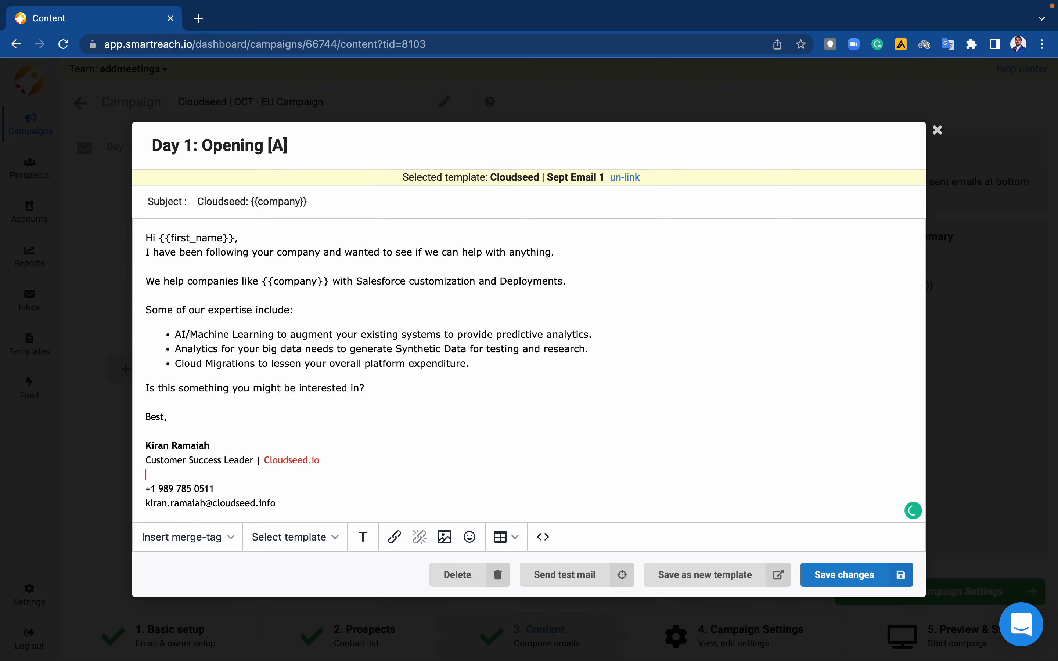
left_click(826, 577)
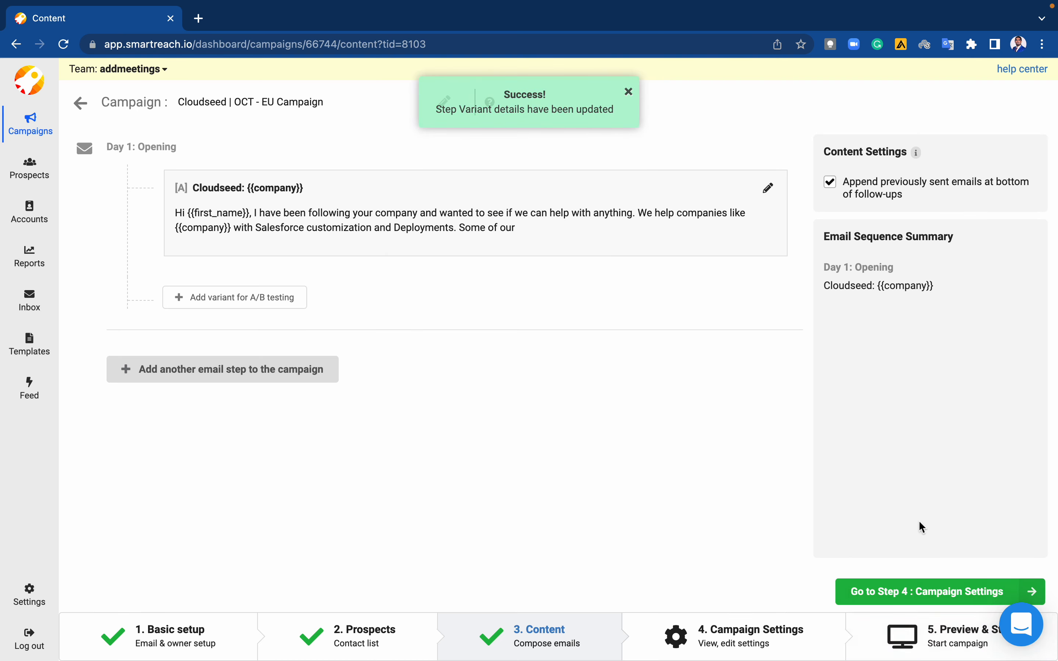
Return to Preview & Start and check the opening email for a Marsh prospect and a BFL Canada prospect
left_click(960, 637)
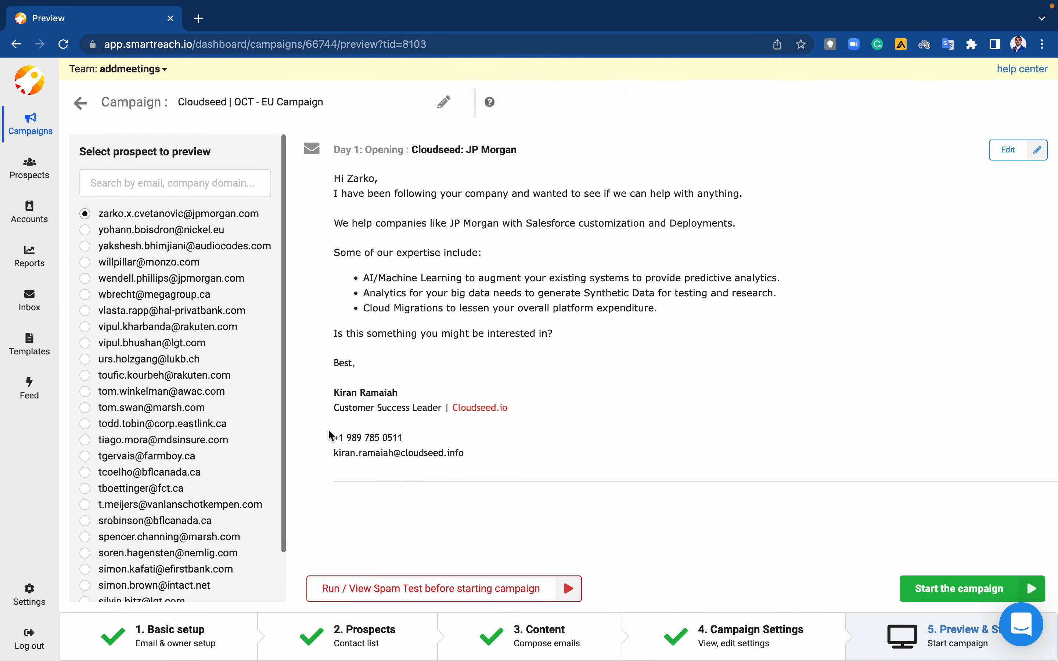
left_click(219, 414)
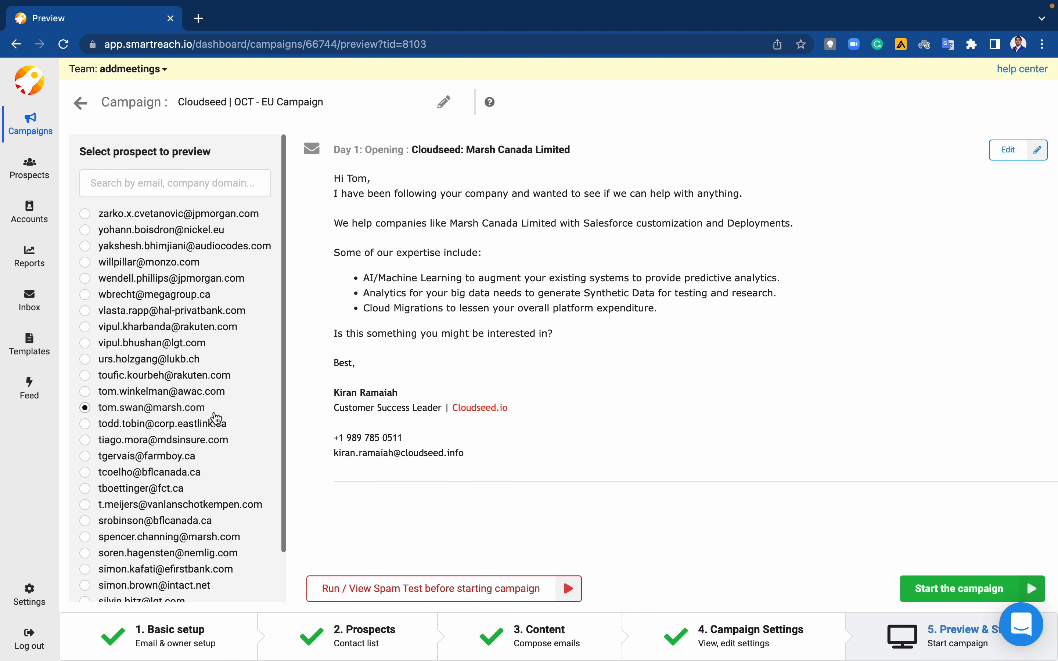
scroll(194, 425, "down", 2)
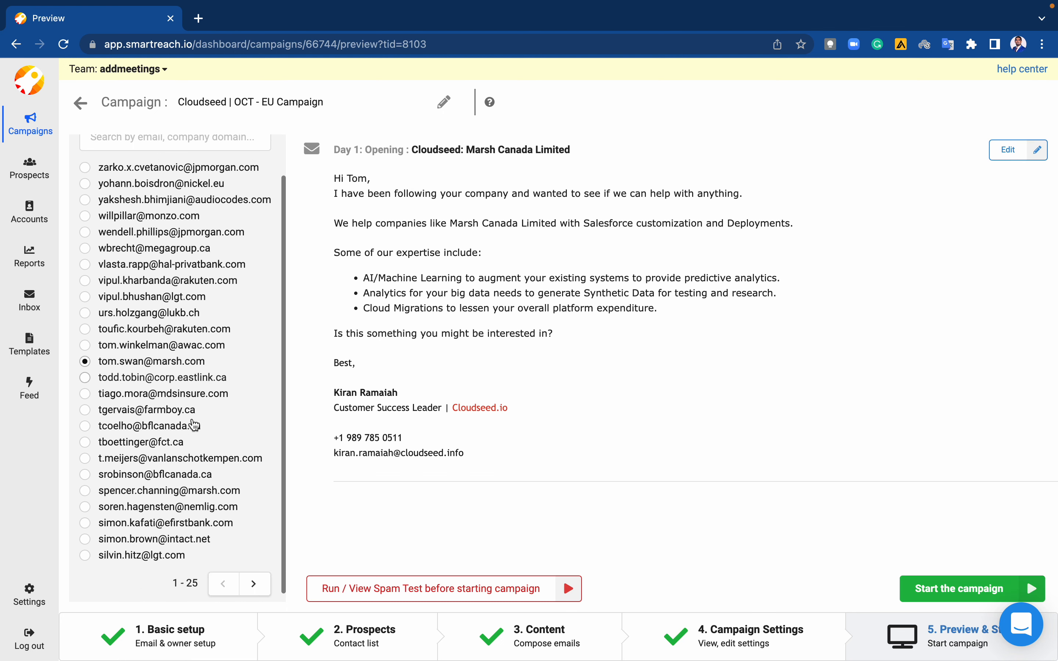
scroll(195, 425, "down", 1)
left_click(191, 466)
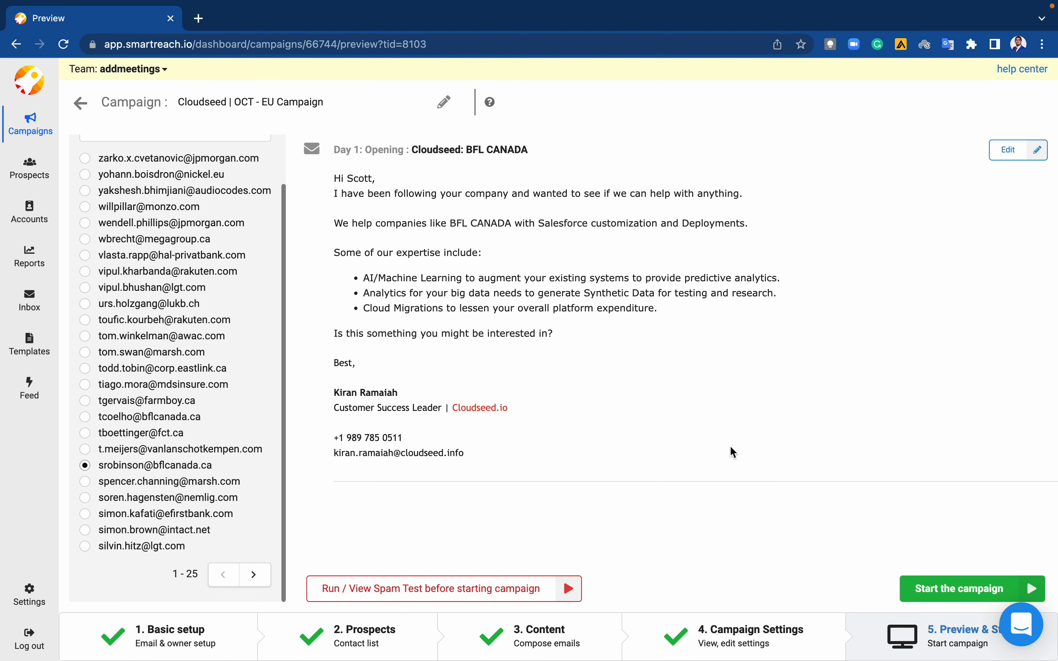
Start the campaign now without warm up
left_click(984, 598)
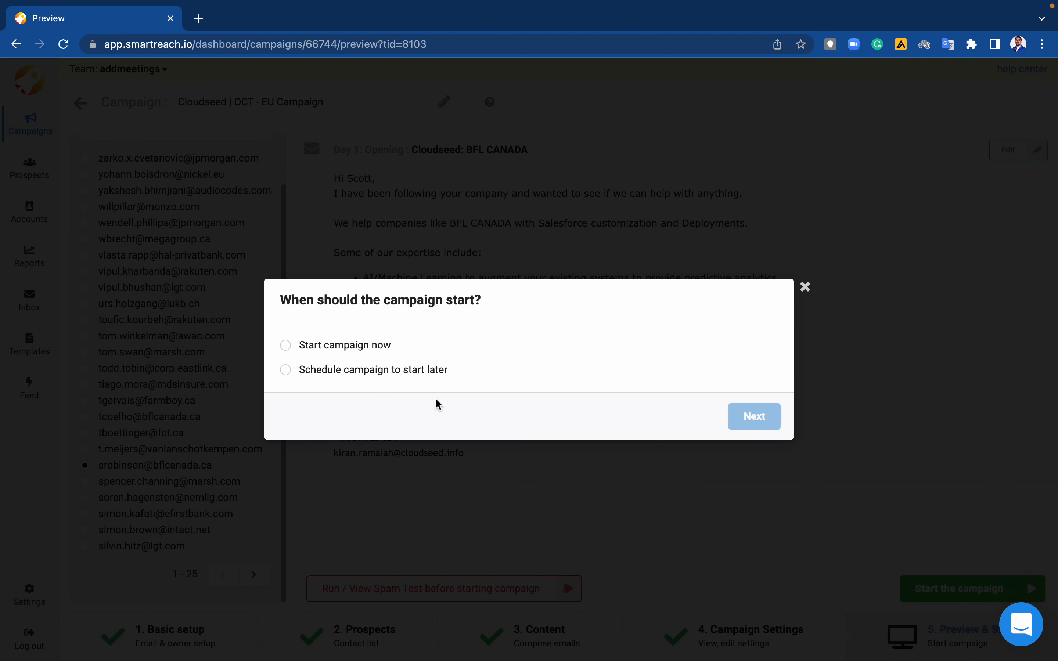
left_click(367, 348)
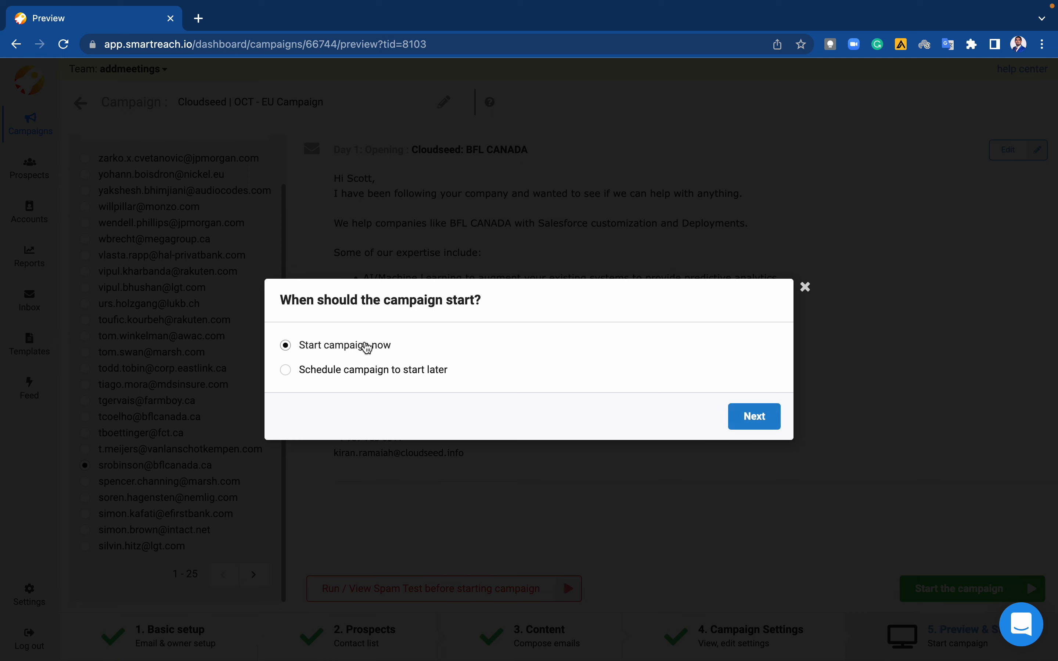
left_click(750, 417)
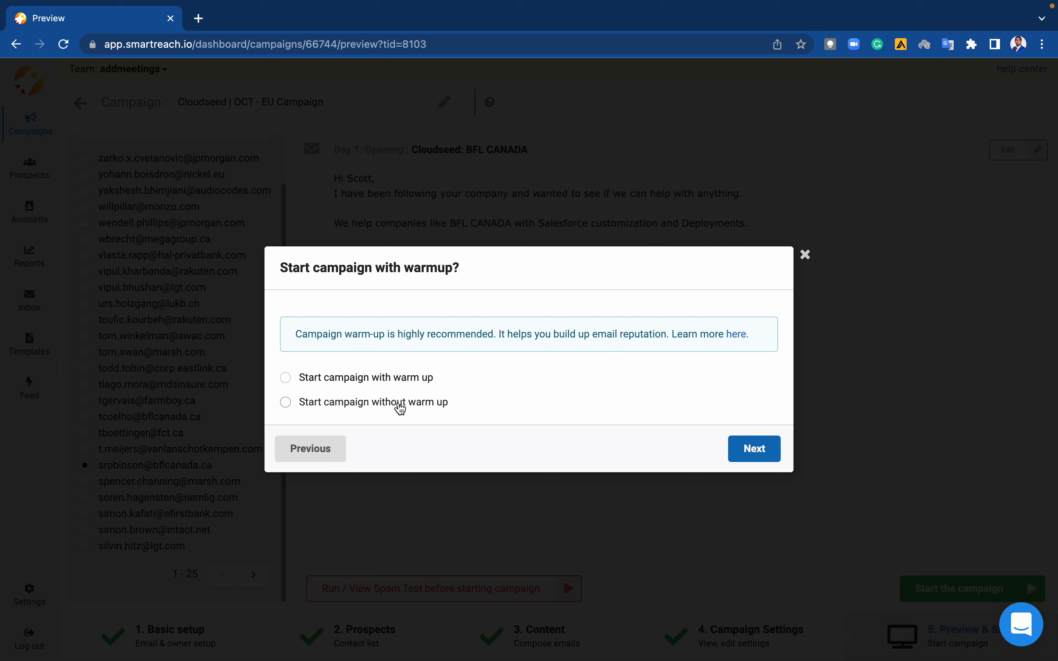
left_click(400, 408)
left_click(754, 457)
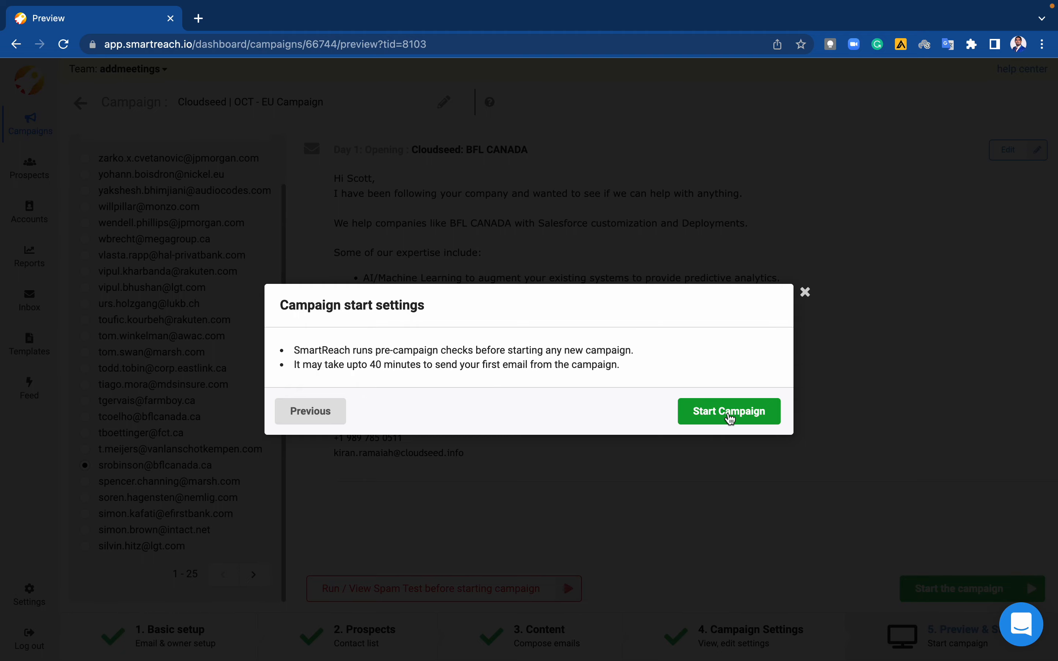
left_click(730, 417)
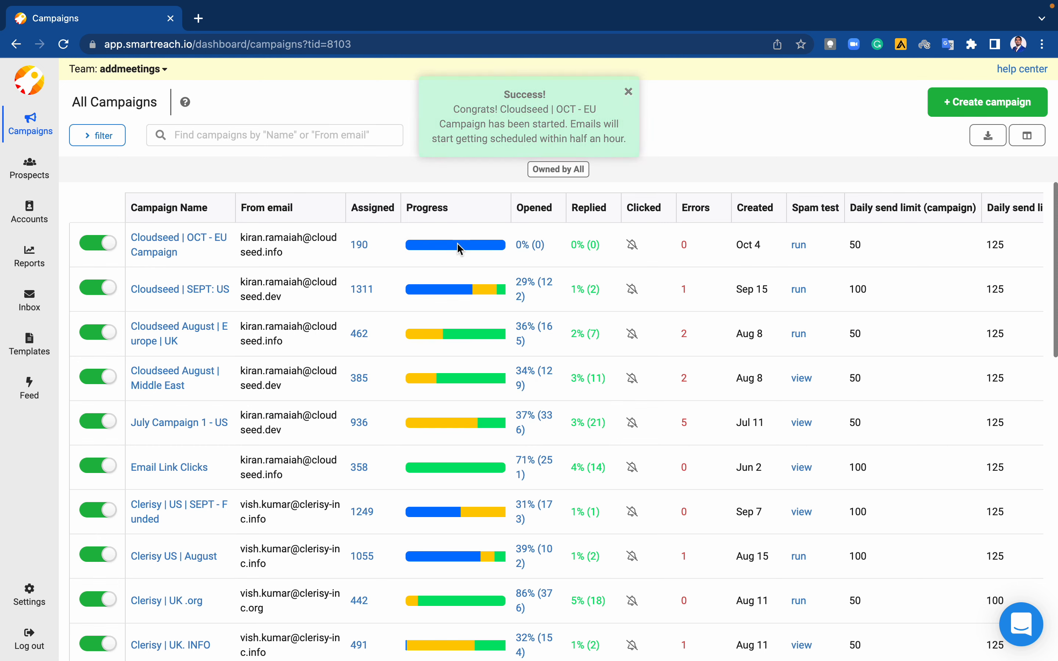
Examine the OCT - EU campaign's progress and its daily send limits in the All Campaigns list
mouse_move(465, 249)
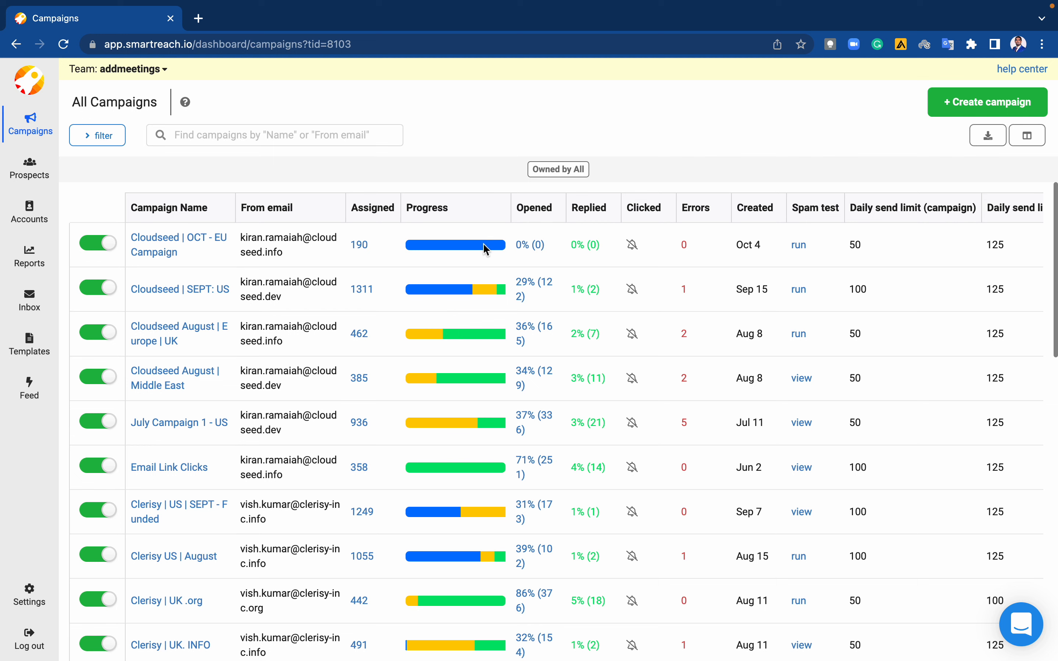
scroll(869, 238, "right", 2)
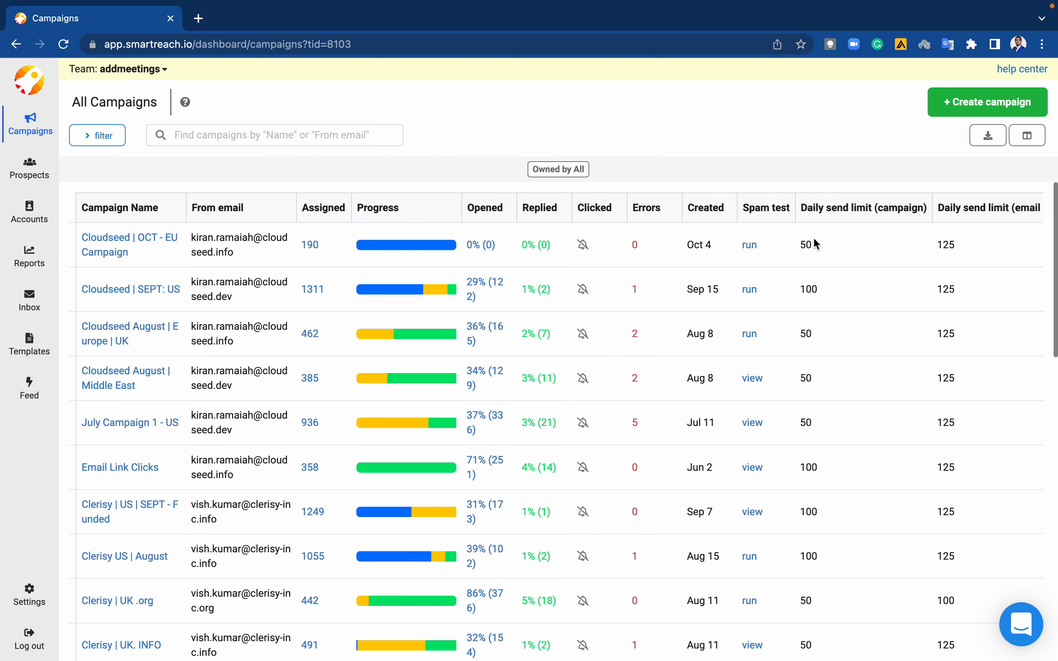
scroll(811, 245, "right", 2)
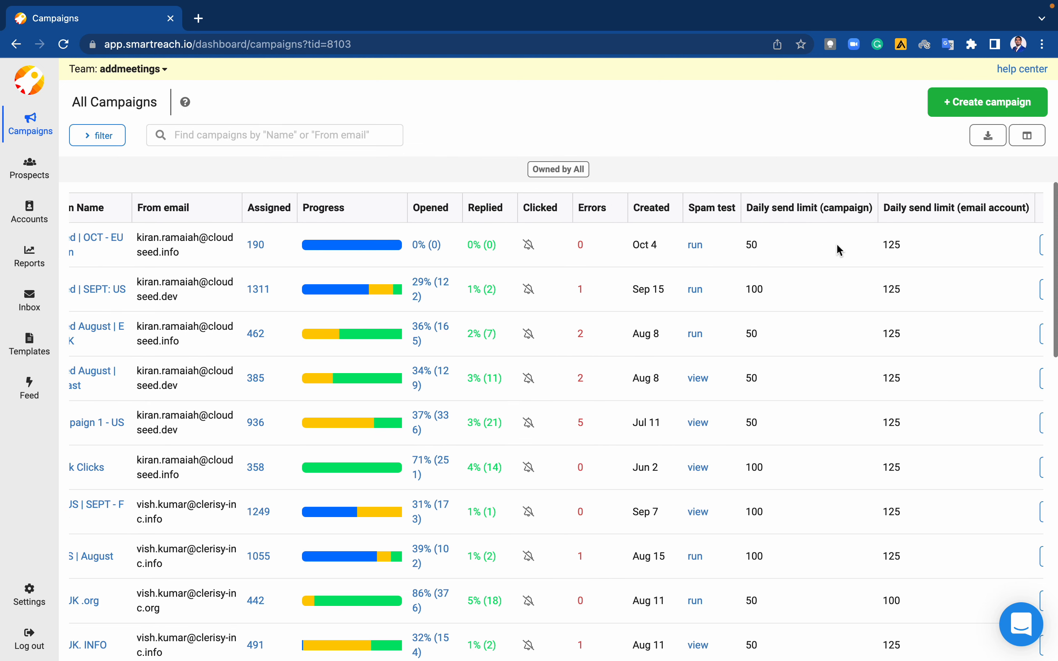
left_click(950, 253)
Open the team's Email Accounts settings and check the maximum emails per day for the cloudseed.info account
mouse_move(37, 602)
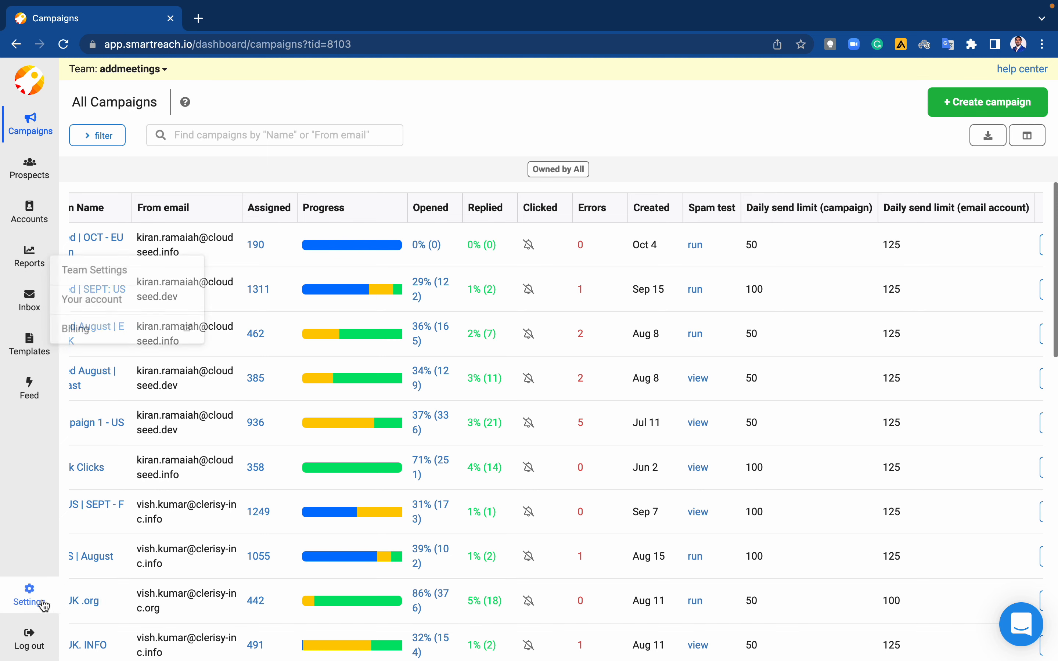
left_click(92, 551)
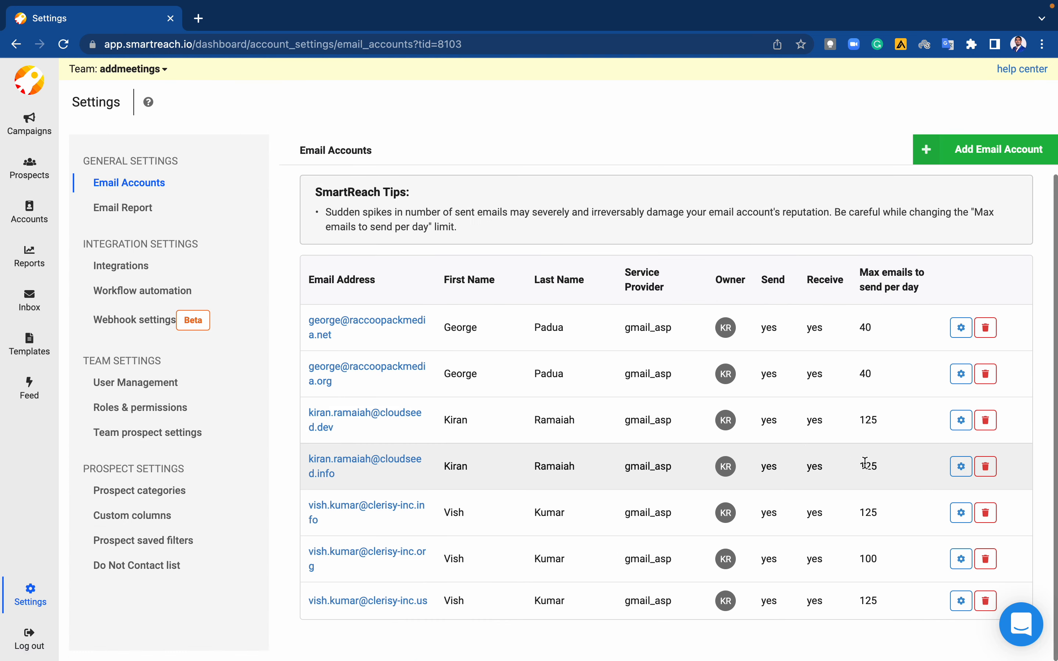
left_click_drag(860, 466, 890, 524)
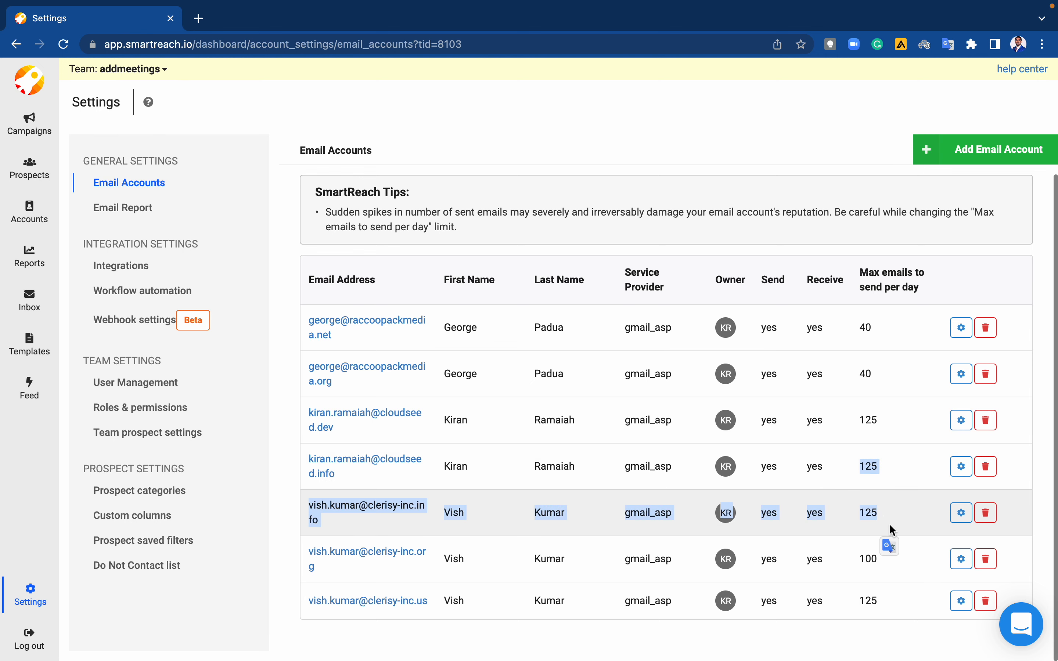
Return to the All Campaigns list and check the campaign daily send limit of Cloudseed | OCT - EU Campaign
left_click(697, 136)
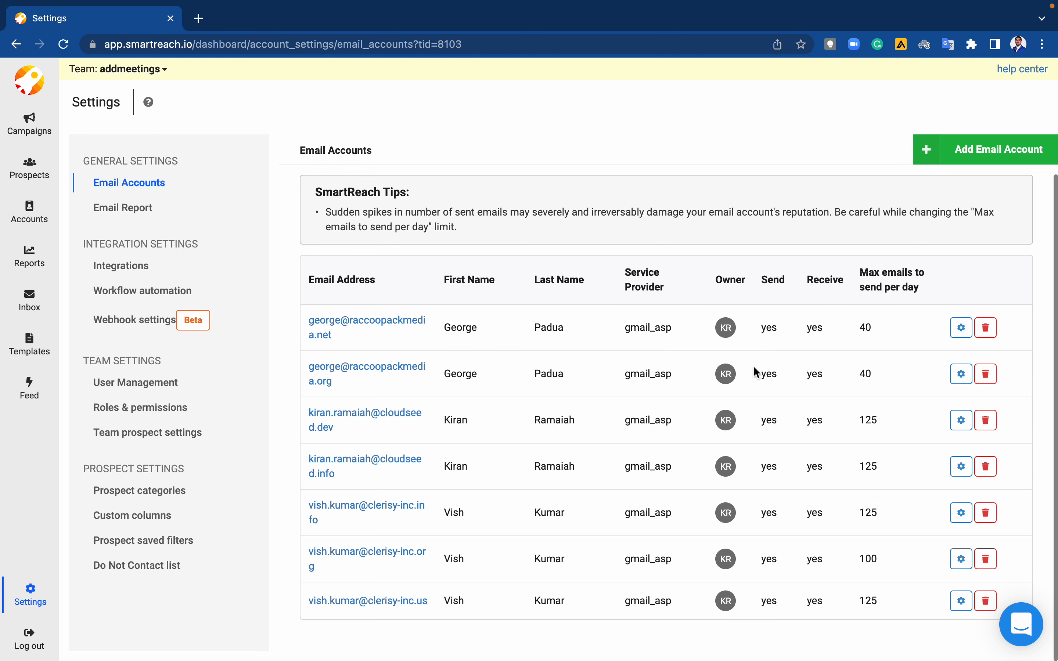
left_click(40, 142)
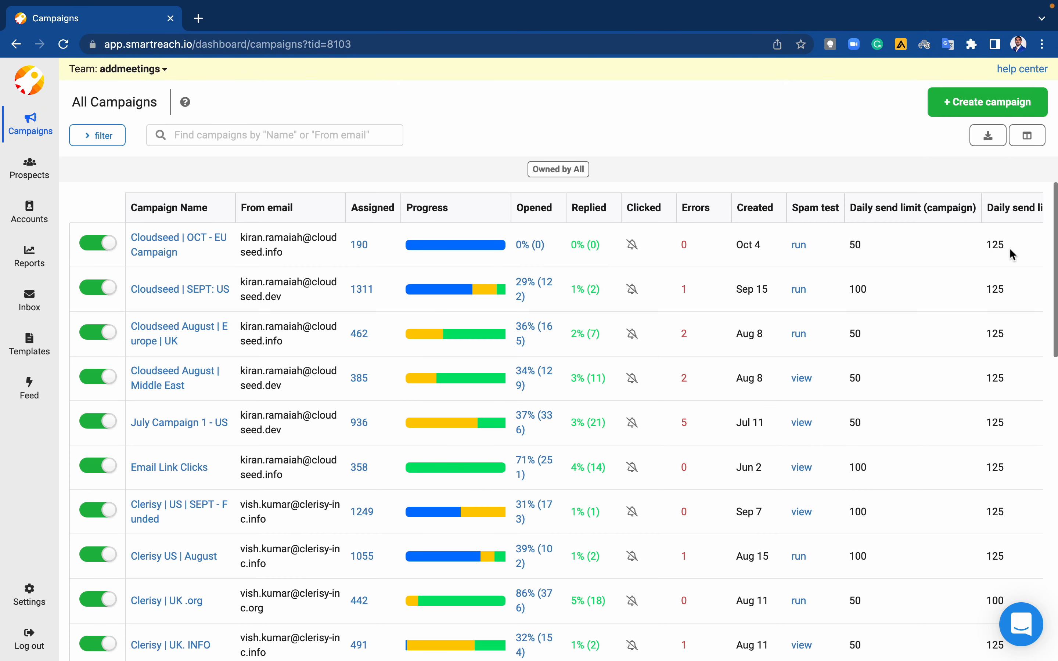
double_click(856, 243)
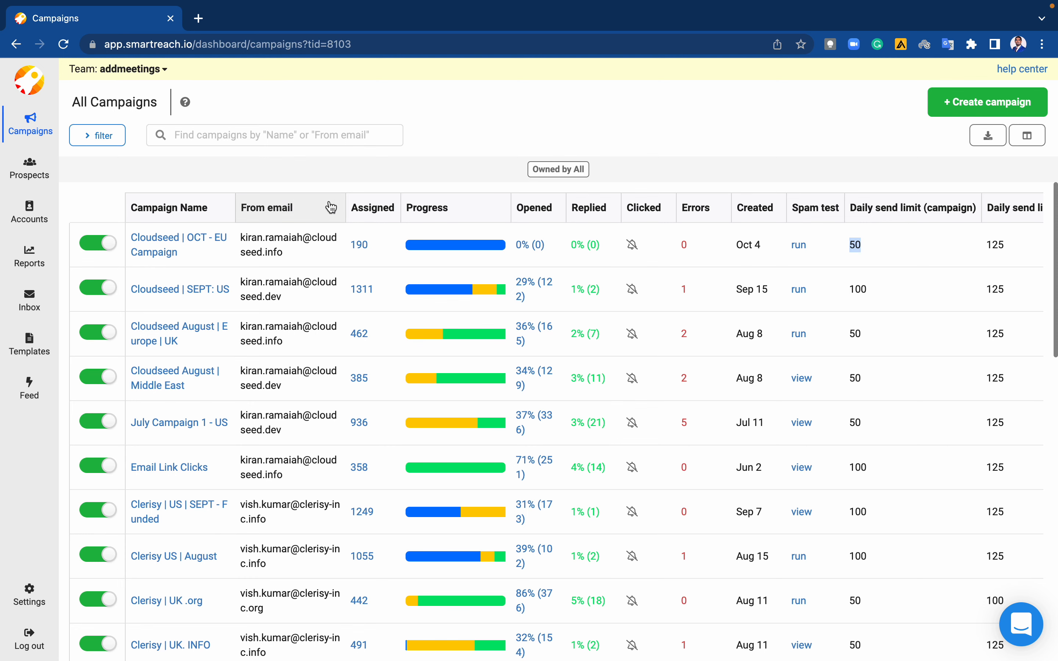
Check the template linked to the OCT - EU campaign's Day 1 opening email, resave the email, and return to the All Campaigns list
left_click(191, 244)
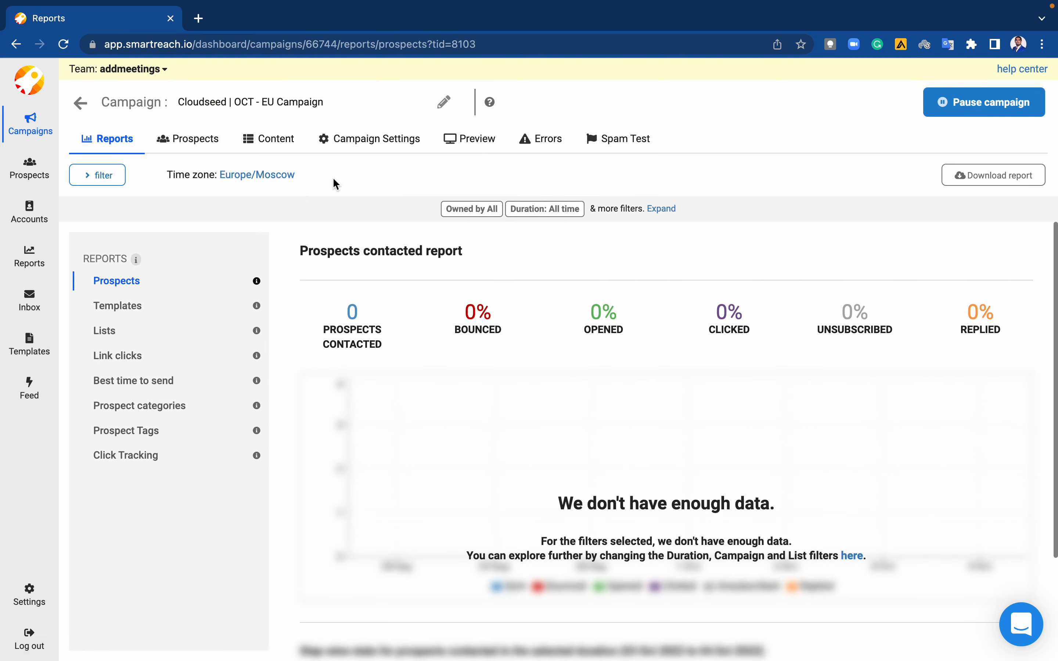
left_click(274, 138)
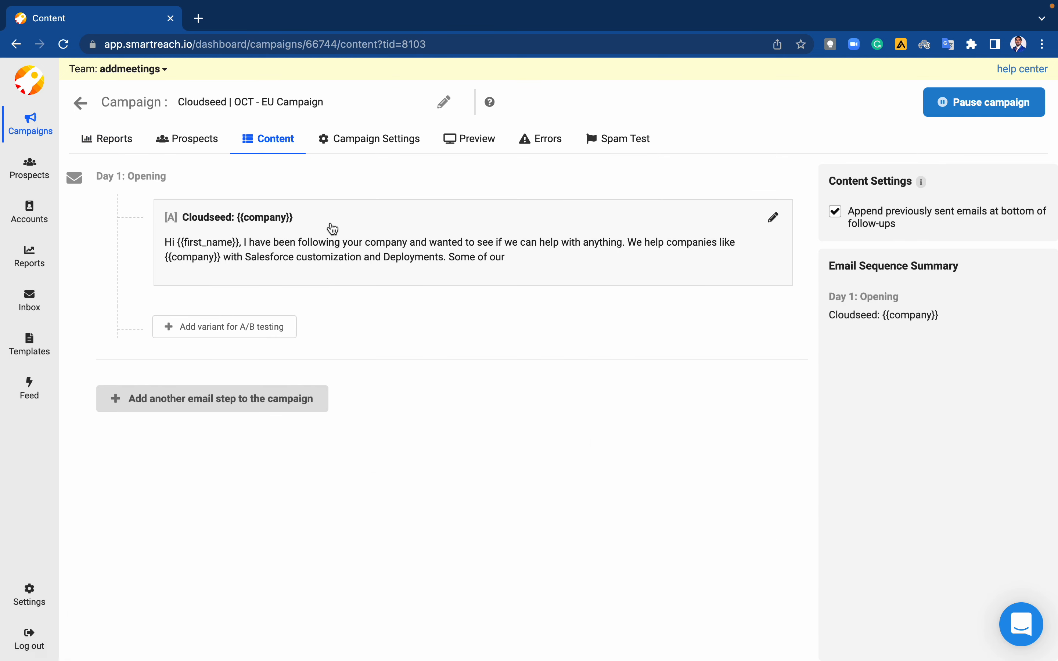
left_click(349, 238)
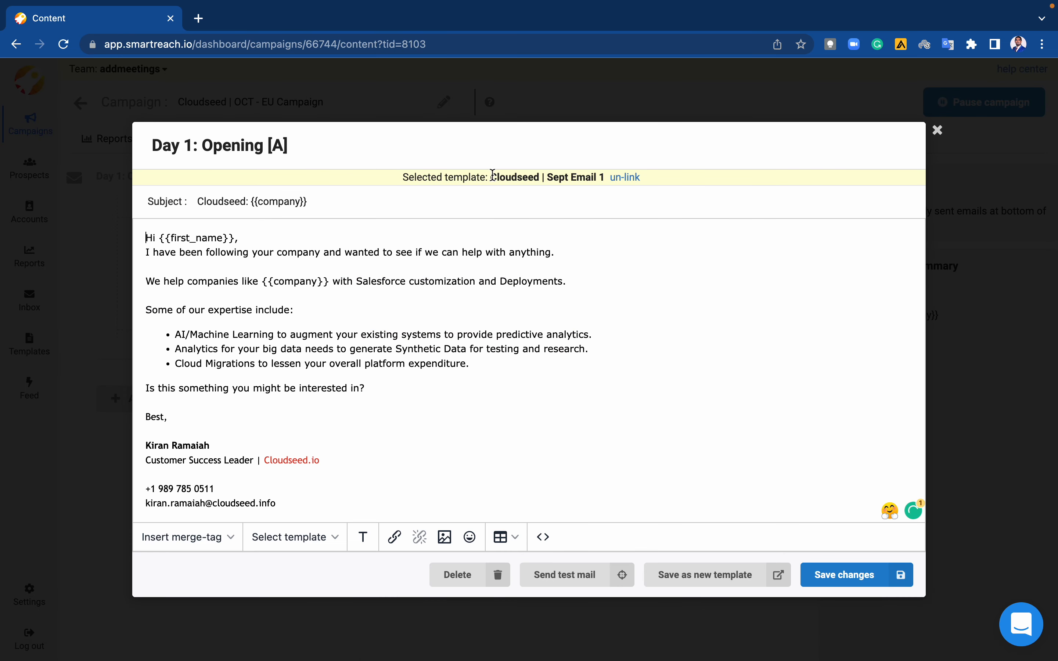
left_click_drag(491, 177, 598, 177)
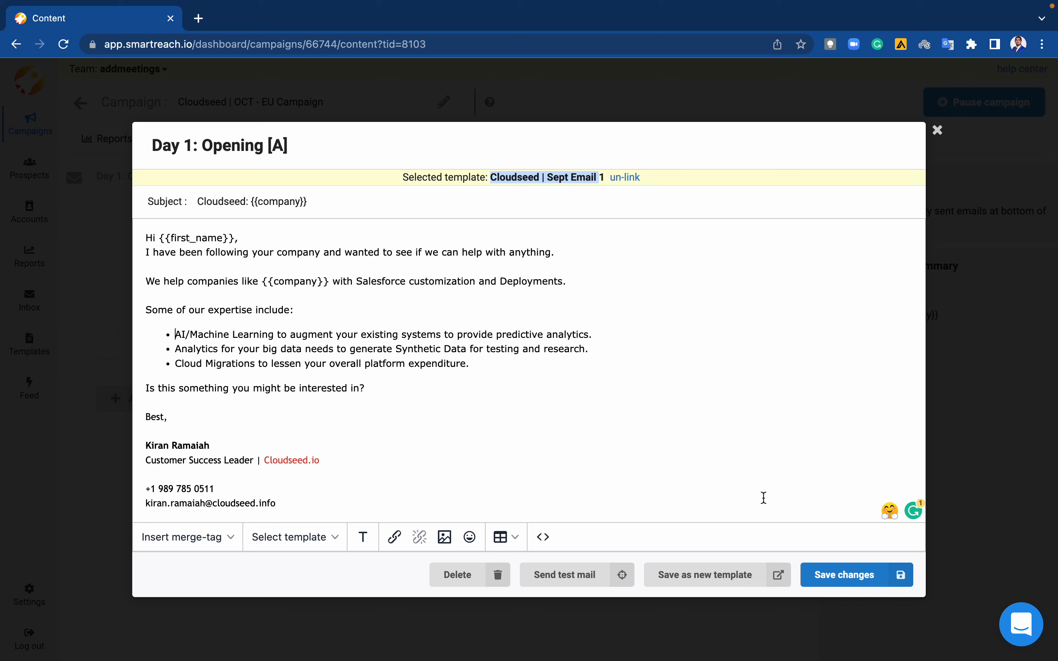
left_click(844, 574)
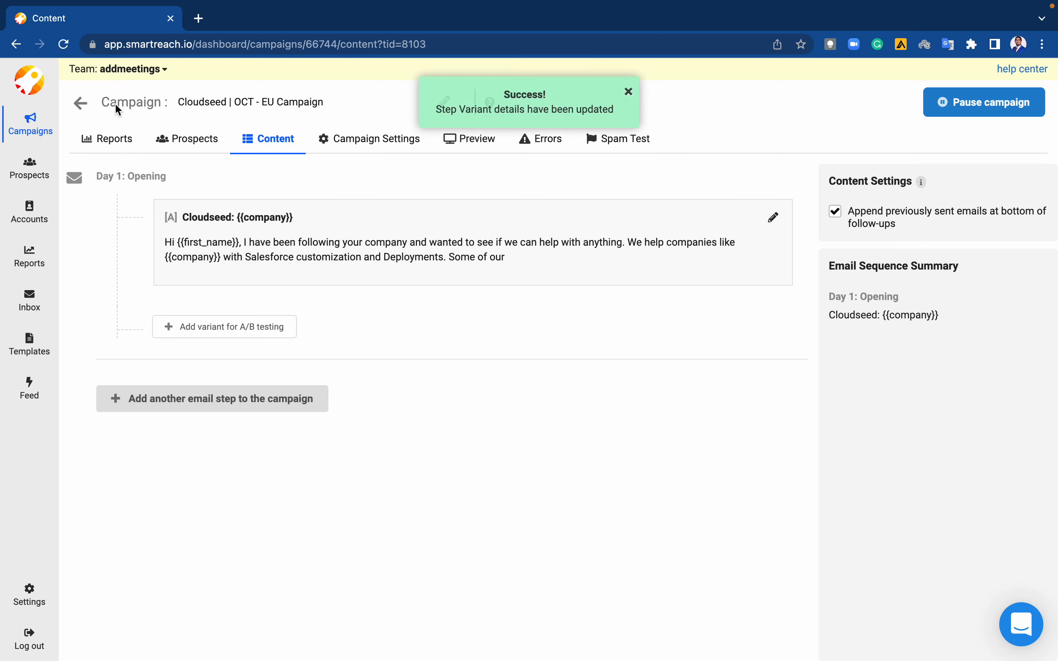
left_click(105, 138)
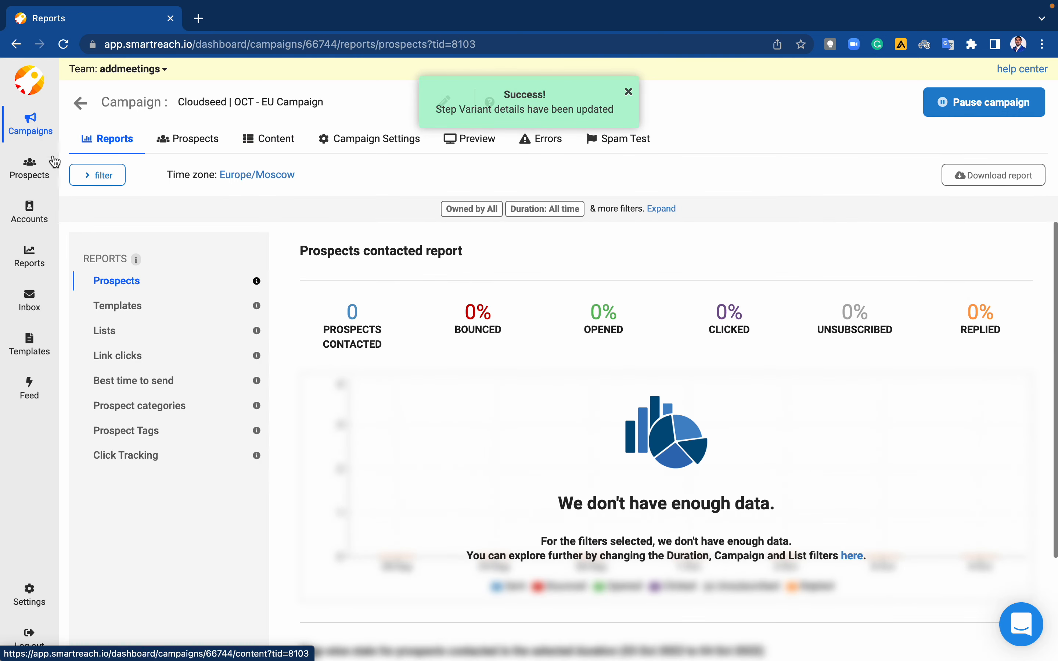
left_click(30, 124)
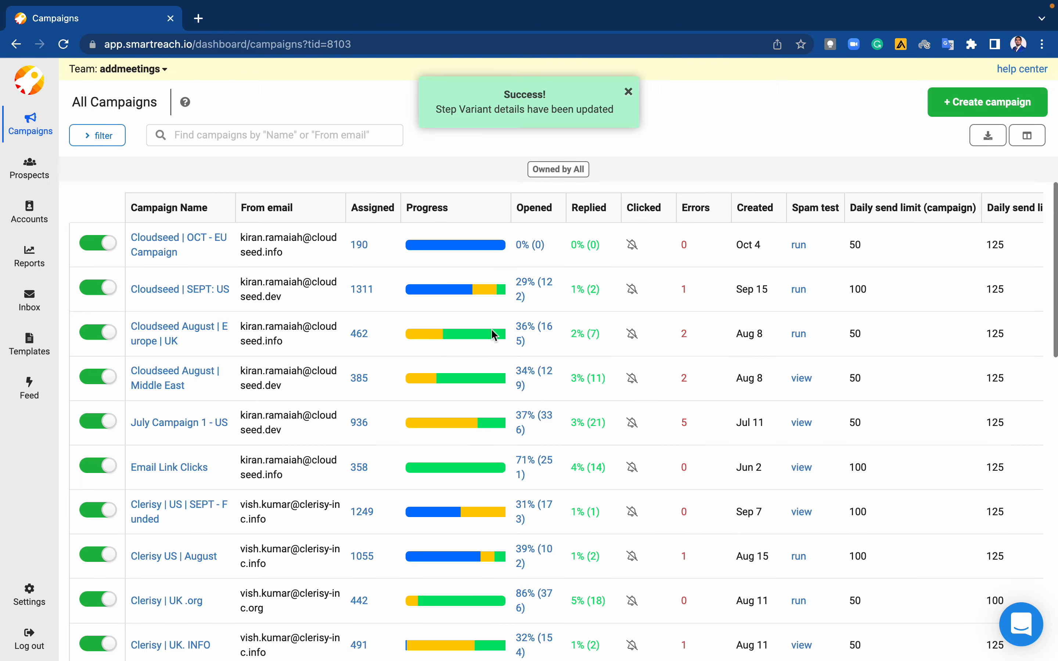